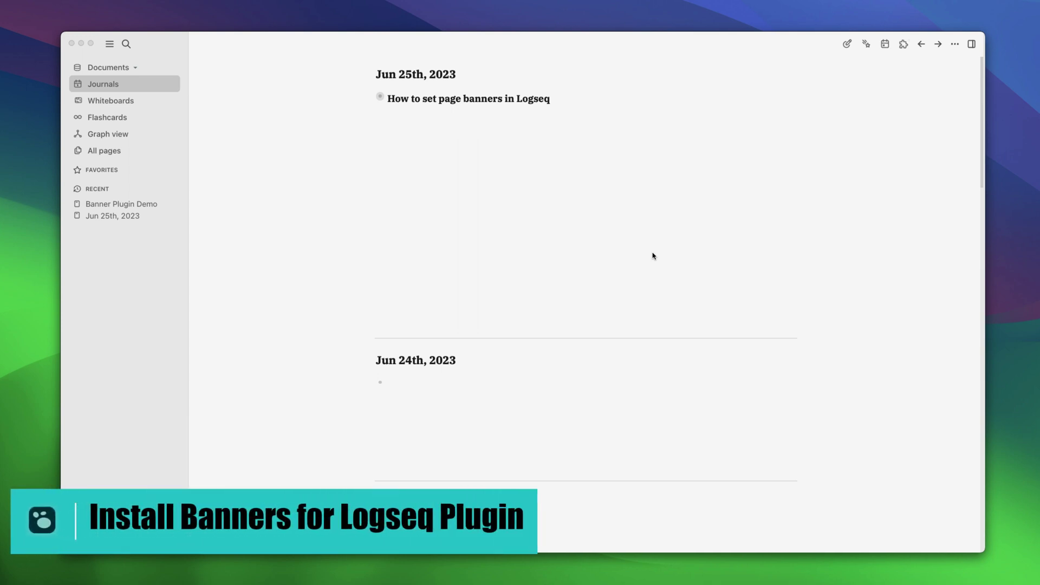
Step: Search the plugin Marketplace for 'banners' and install Banners for Logseq
{"action": "left_click", "coordinate": [955, 44]}
{"action": "left_click", "coordinate": [955, 45]}
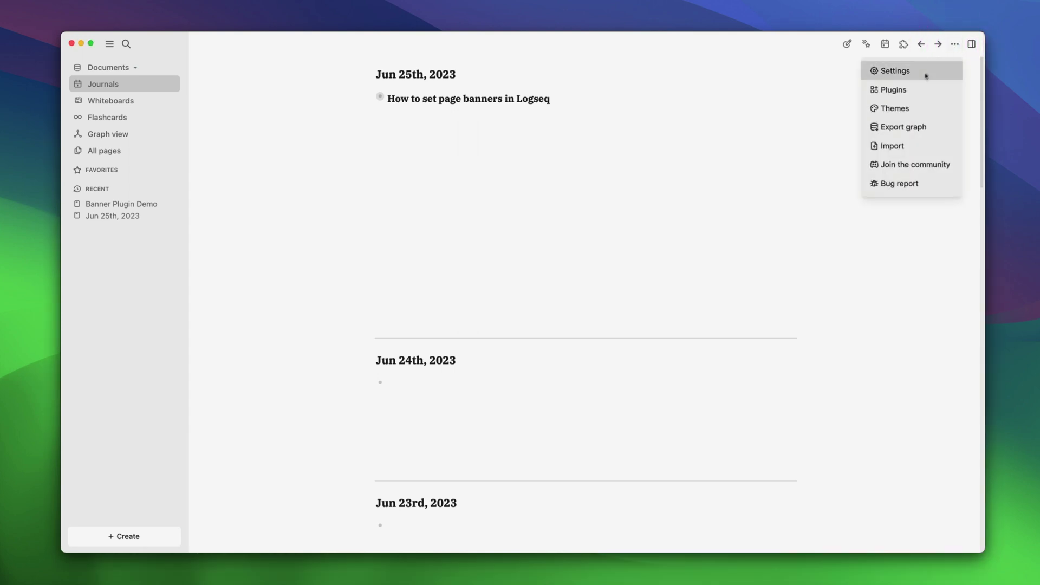
{"action": "left_click", "coordinate": [909, 91]}
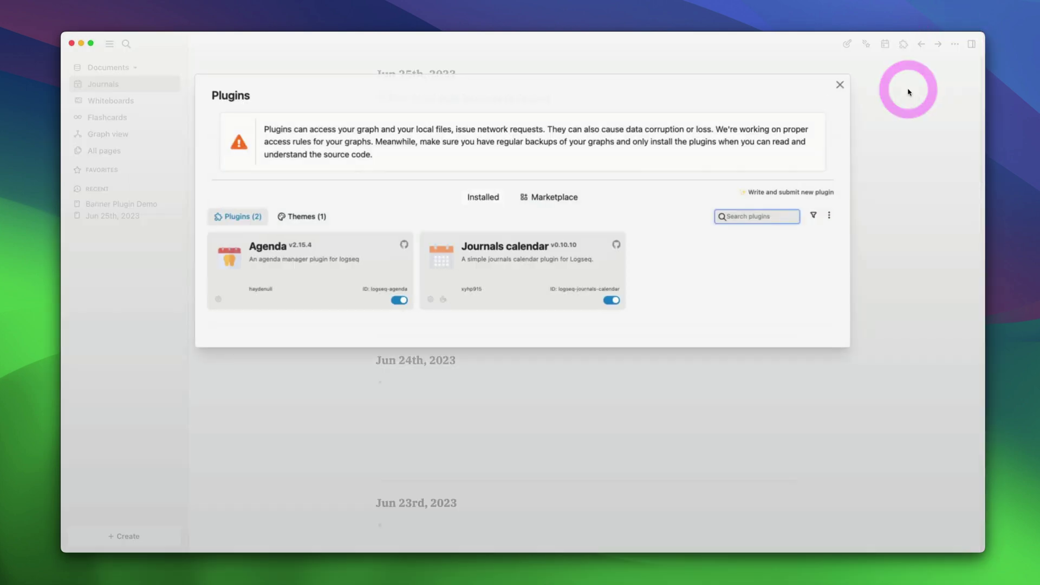
{"action": "left_click", "coordinate": [556, 197]}
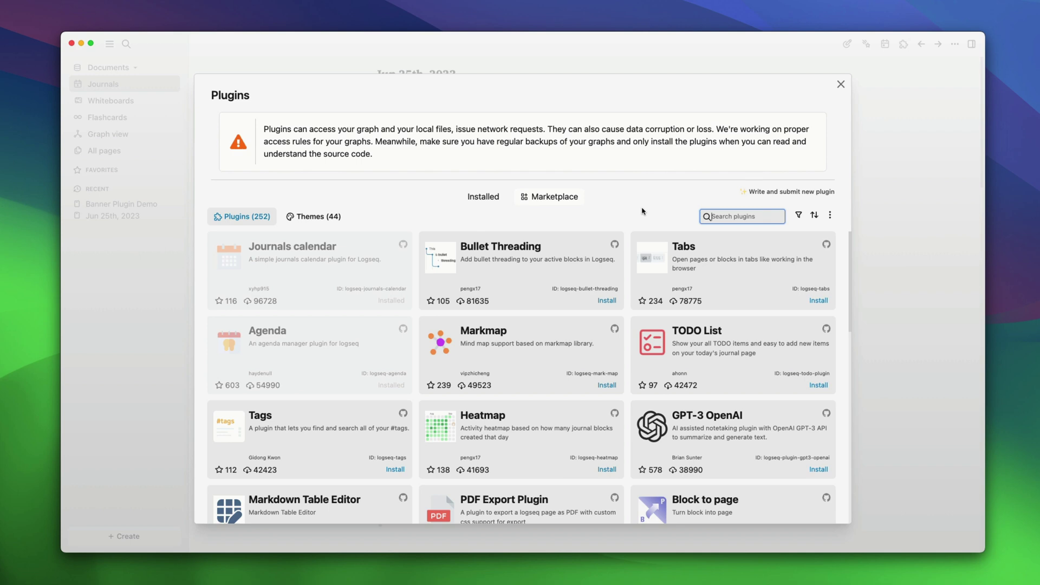
{"action": "type", "text": "banners"}
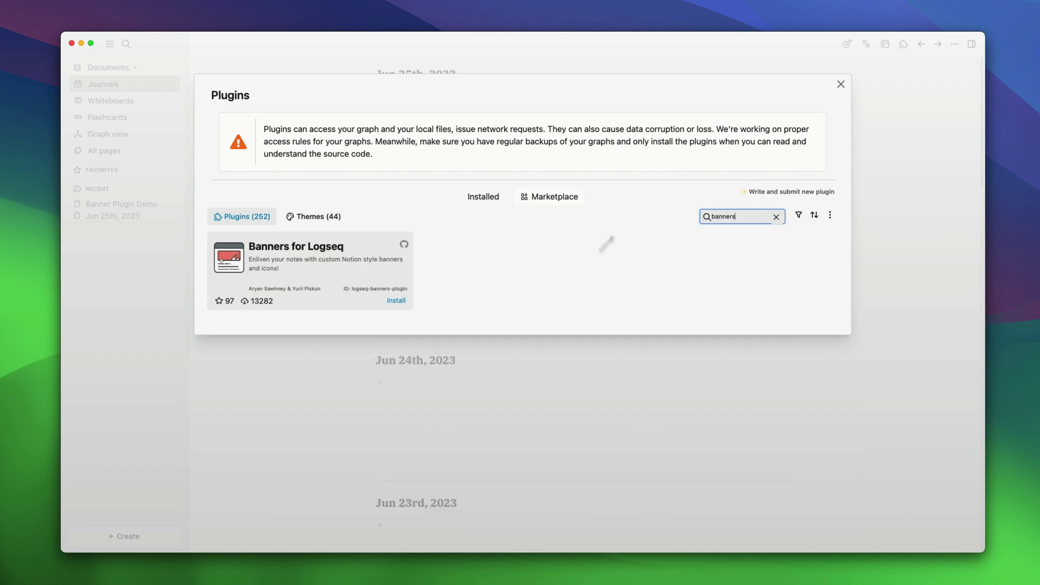
{"action": "left_click", "coordinate": [398, 302]}
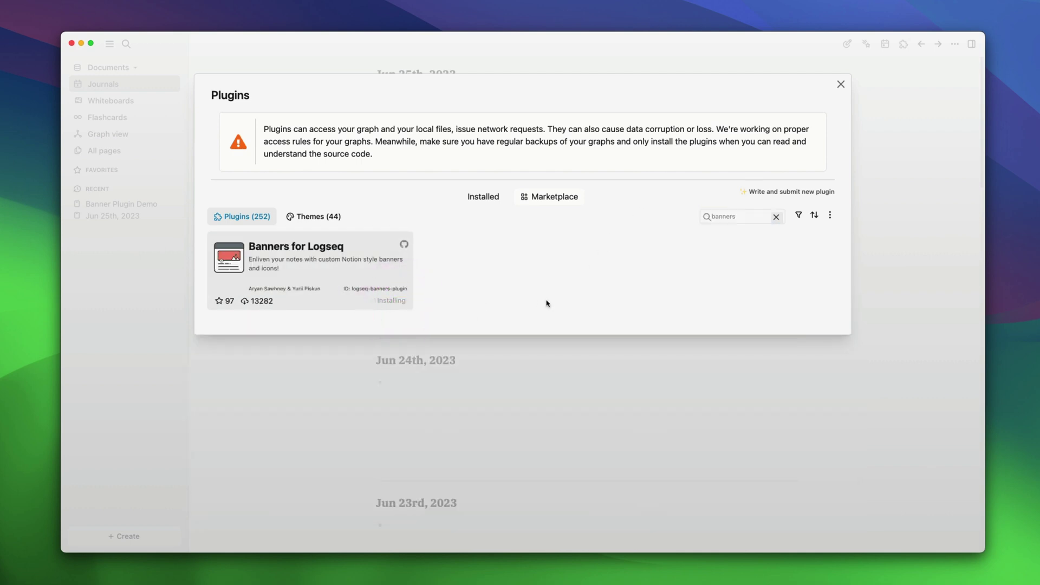
{"action": "key", "text": "Escape"}
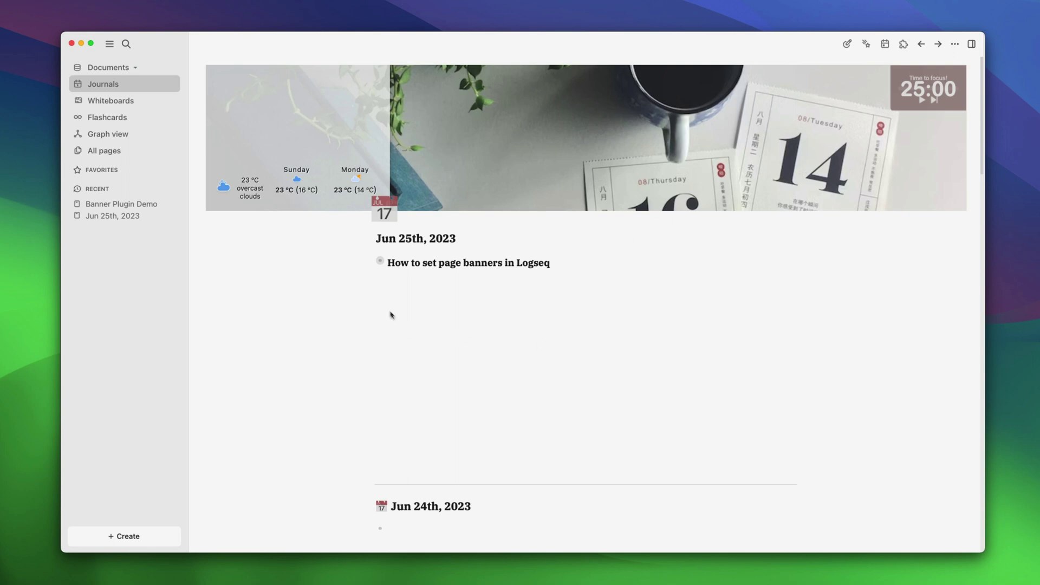
Step: Expand 'How to set page banners in Logseq' to show its banners, icons, widgets and hiding subtopics
{"action": "left_click", "coordinate": [372, 262]}
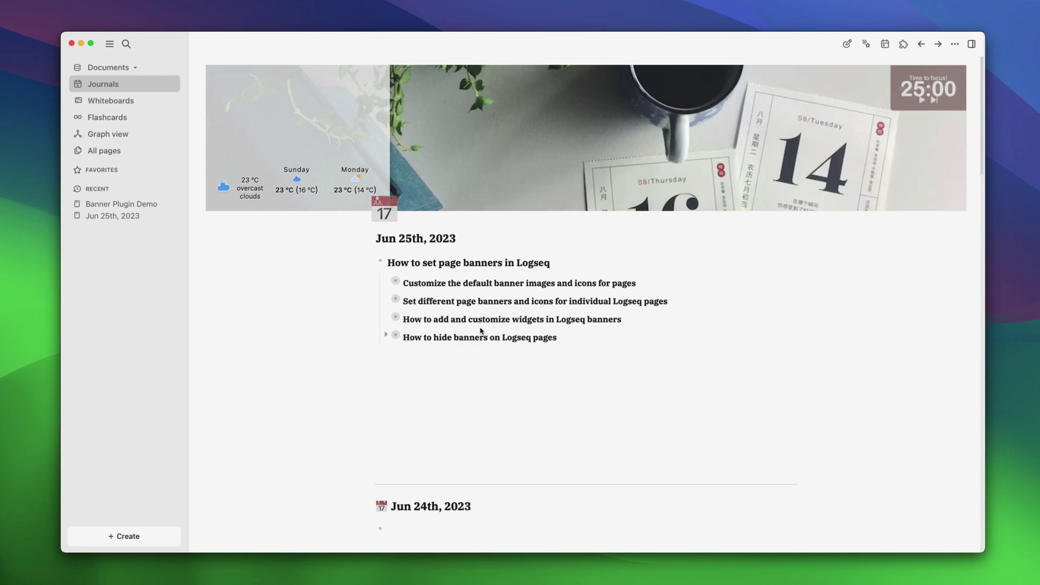
Step: In the browser, open the Unsplash sunset-over-the-sea photo at full size and copy its image address
{"action": "key", "text": "super+Tab"}
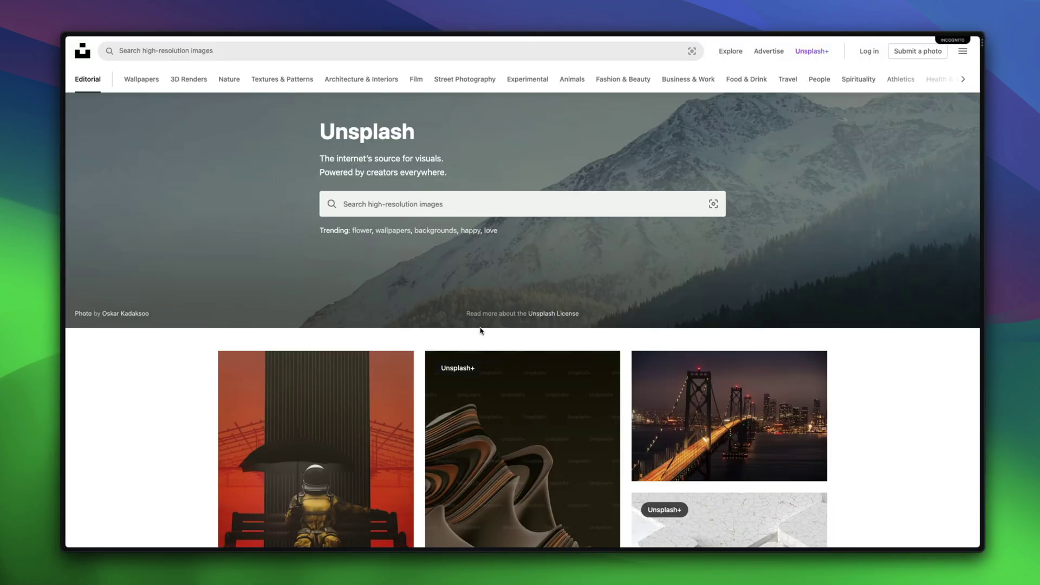
{"action": "scroll", "coordinate": [480, 332], "scroll_direction": "down", "scroll_amount": 10}
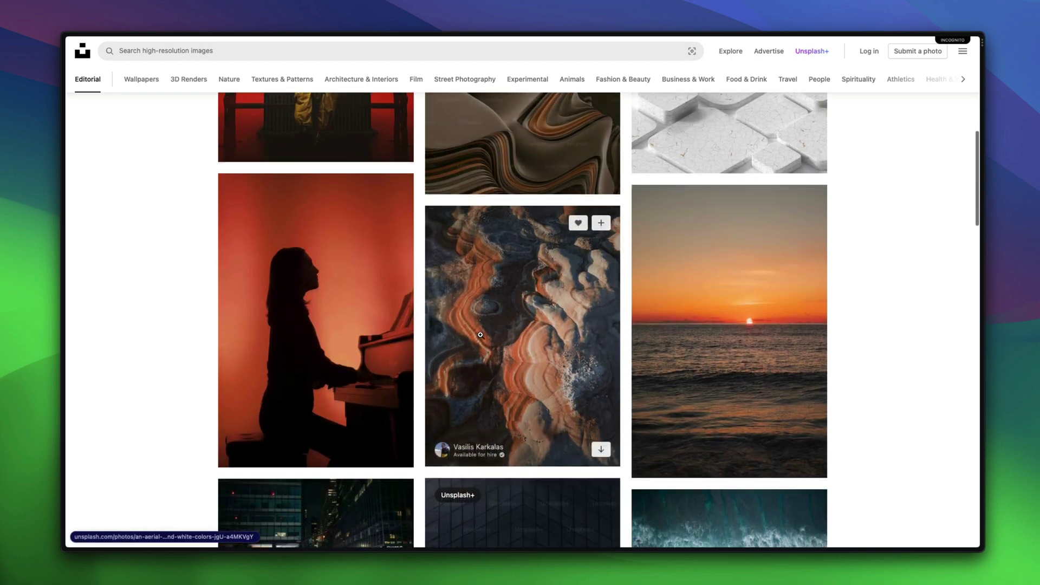
{"action": "left_click", "coordinate": [684, 332]}
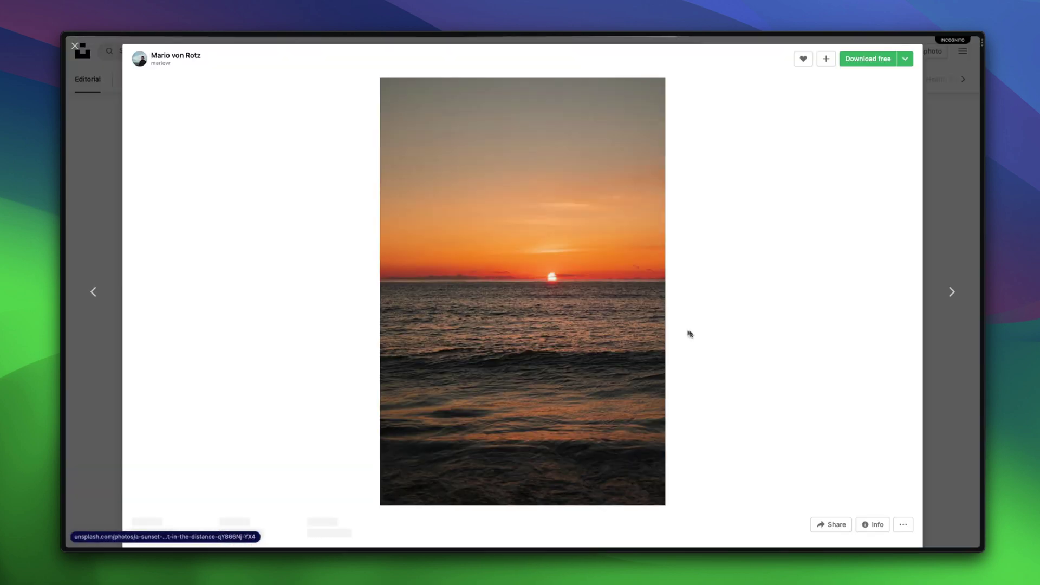
{"action": "left_click", "coordinate": [558, 294]}
{"action": "right_click", "coordinate": [559, 295]}
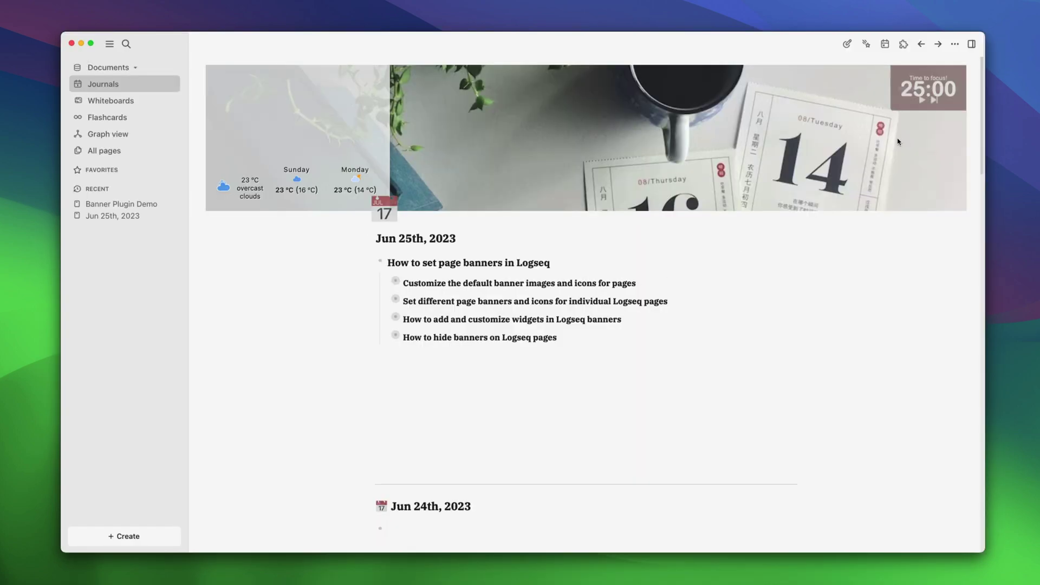
Step: Replace defaultJournalBanner in the Banners plugin settings with the copied sunset photo URL
{"action": "left_click", "coordinate": [955, 44]}
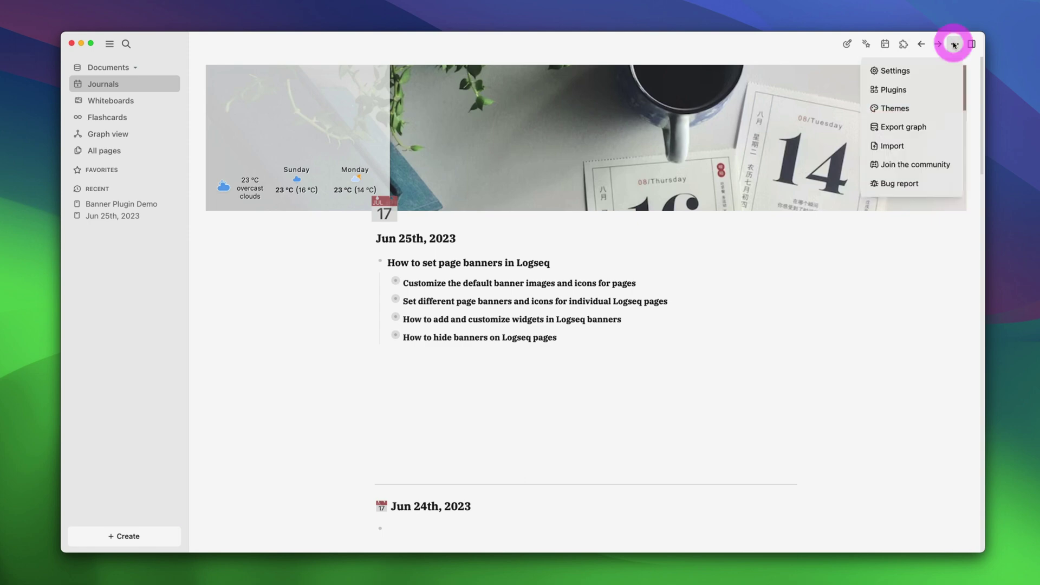
{"action": "left_click", "coordinate": [892, 75]}
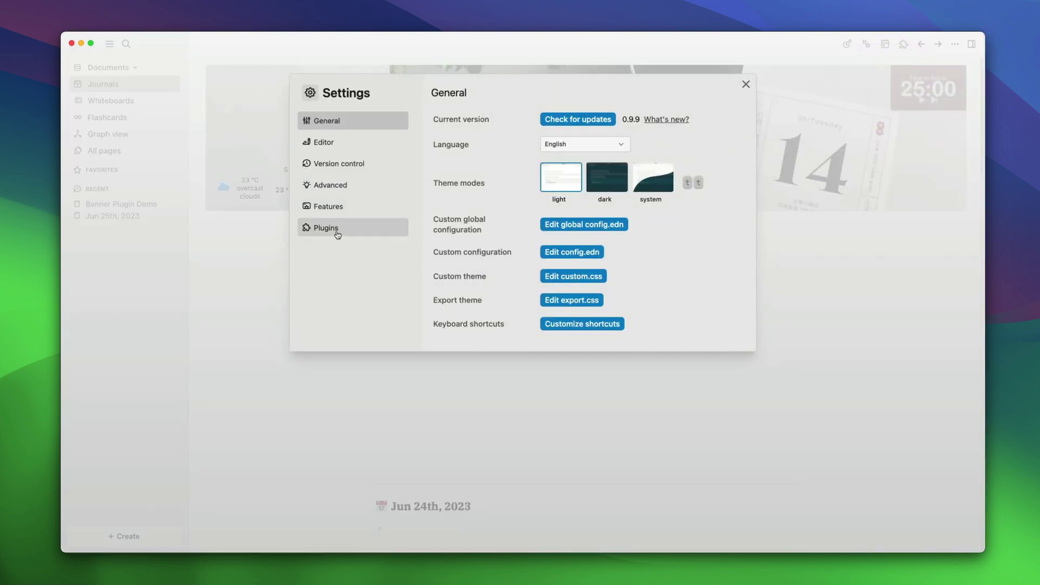
{"action": "left_click", "coordinate": [337, 233]}
{"action": "left_click", "coordinate": [337, 126]}
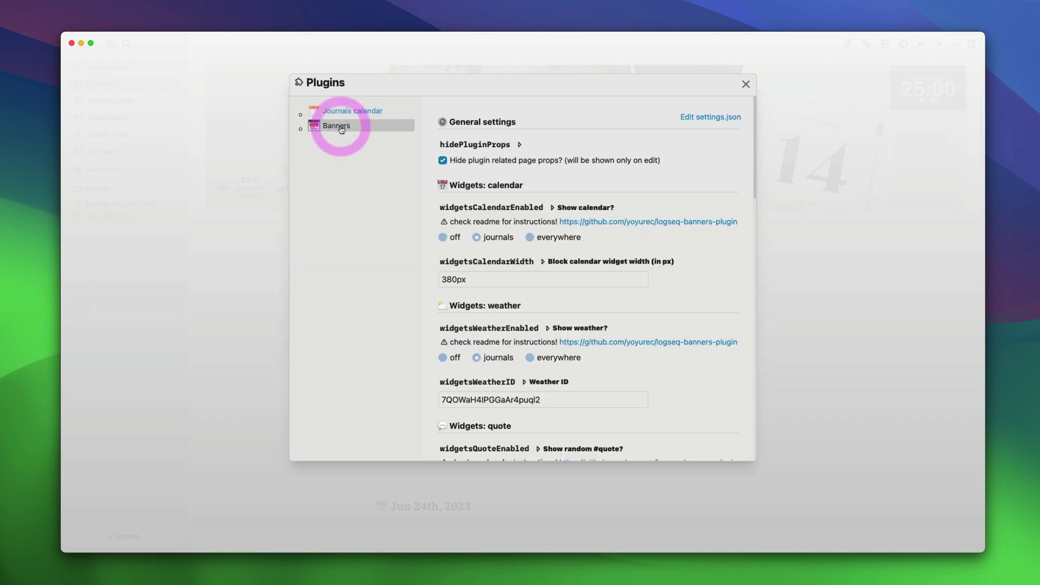
{"action": "scroll", "coordinate": [505, 252], "scroll_direction": "down", "scroll_amount": 10}
{"action": "scroll", "coordinate": [505, 252], "scroll_direction": "down", "scroll_amount": 4}
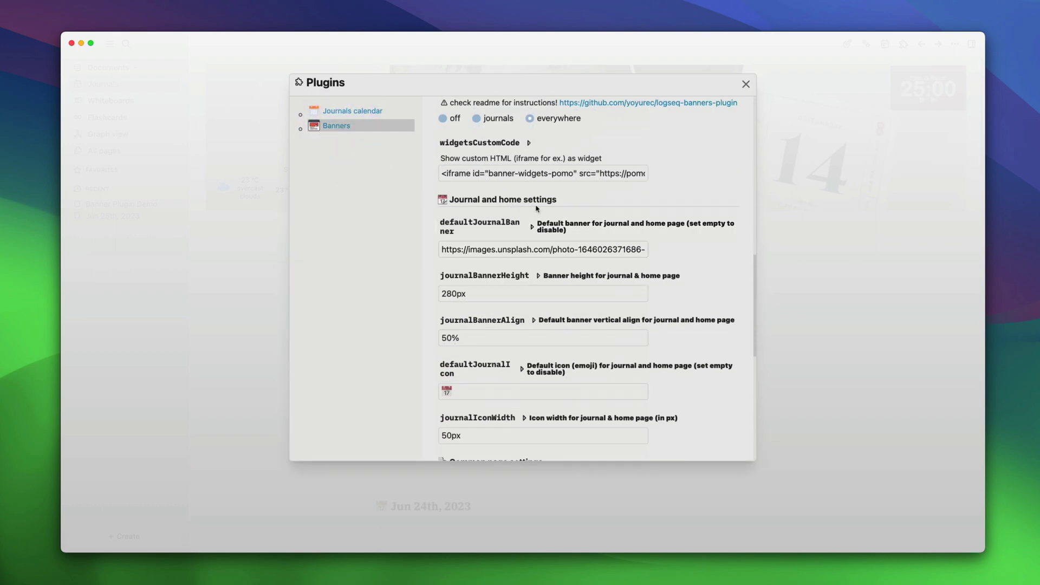
{"action": "left_click", "coordinate": [514, 249]}
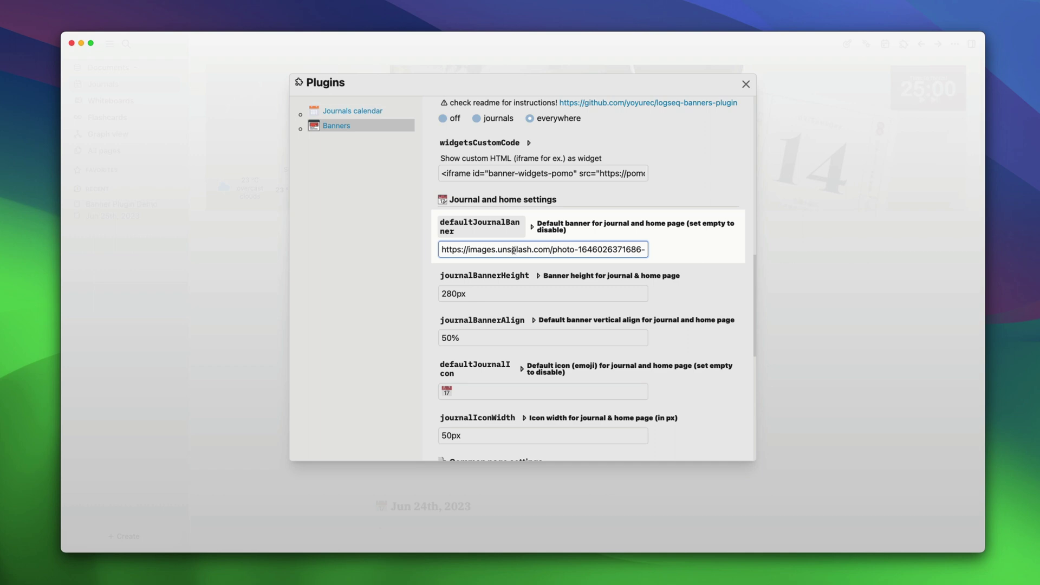
{"action": "key", "text": "super+a"}
{"action": "key", "text": "BackSpace"}
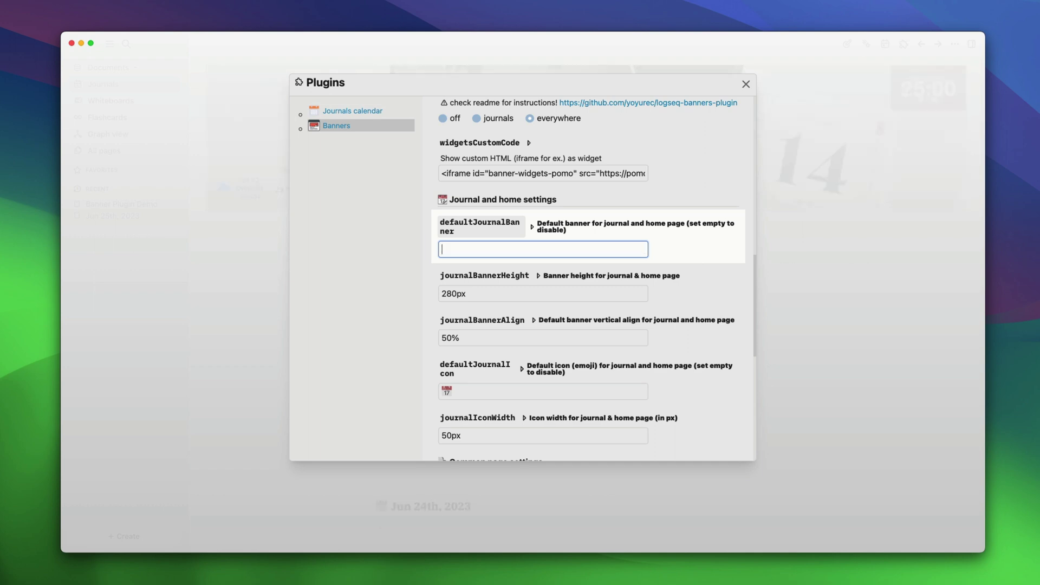
{"action": "key", "text": "super+v"}
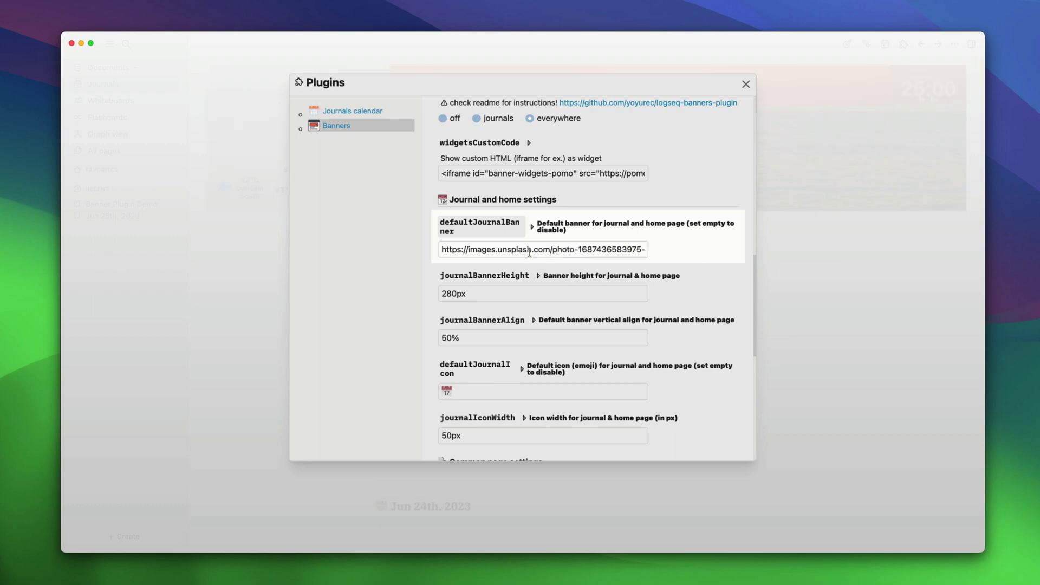
Step: Replace defaultPageBanner with the same sunset photo URL and close the settings
{"action": "scroll", "coordinate": [530, 252], "scroll_direction": "down", "scroll_amount": 1}
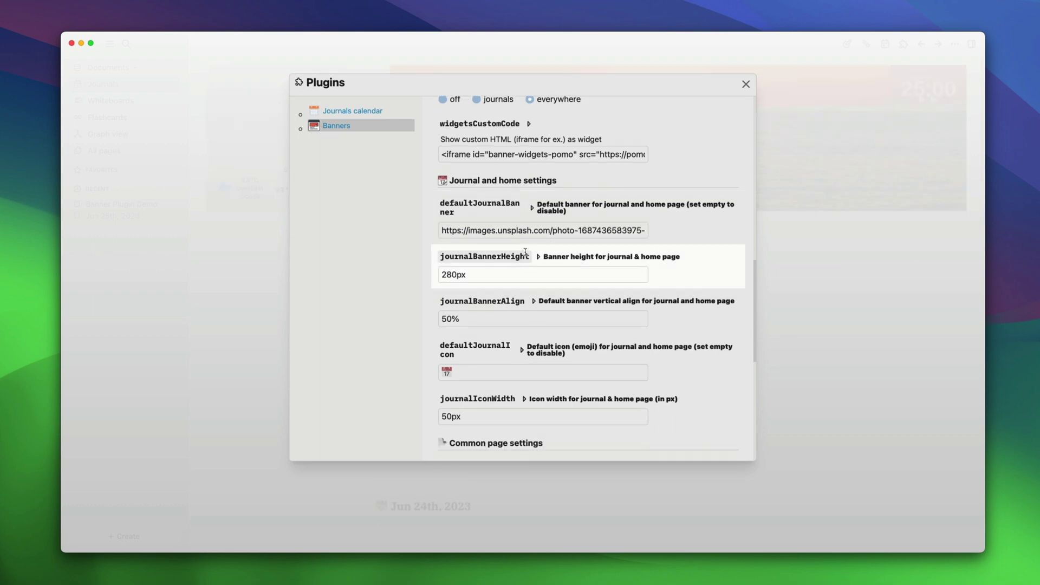
{"action": "scroll", "coordinate": [525, 252], "scroll_direction": "down", "scroll_amount": 10}
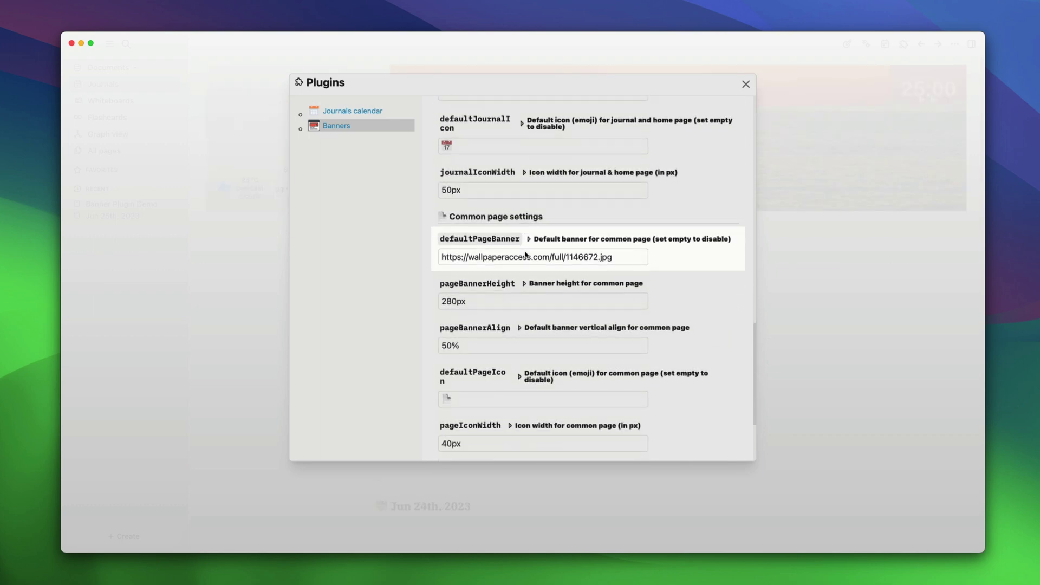
{"action": "triple_click", "coordinate": [509, 255]}
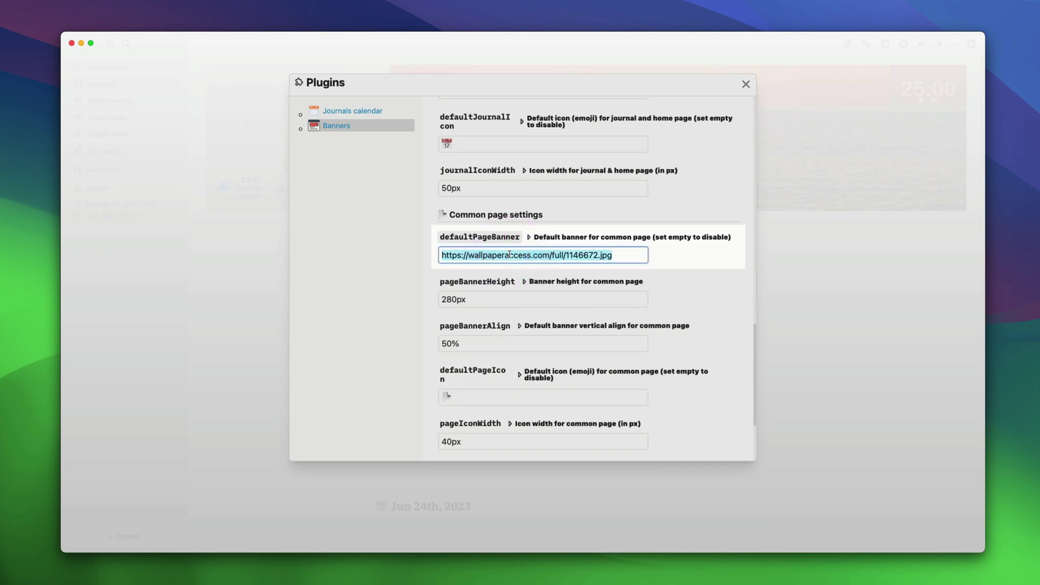
{"action": "key", "text": "super+v"}
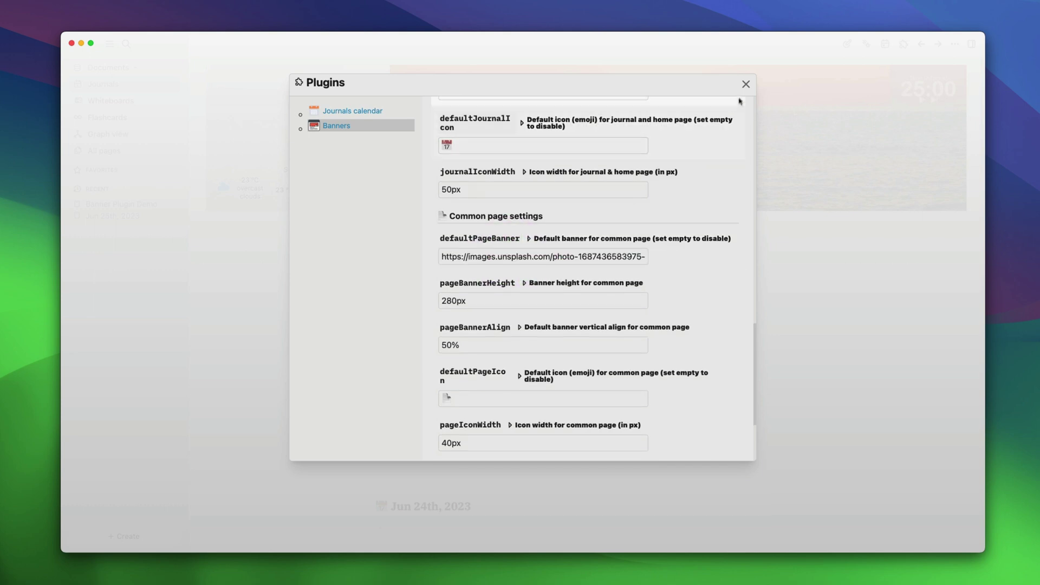
{"action": "left_click", "coordinate": [745, 85]}
{"action": "left_click", "coordinate": [746, 84]}
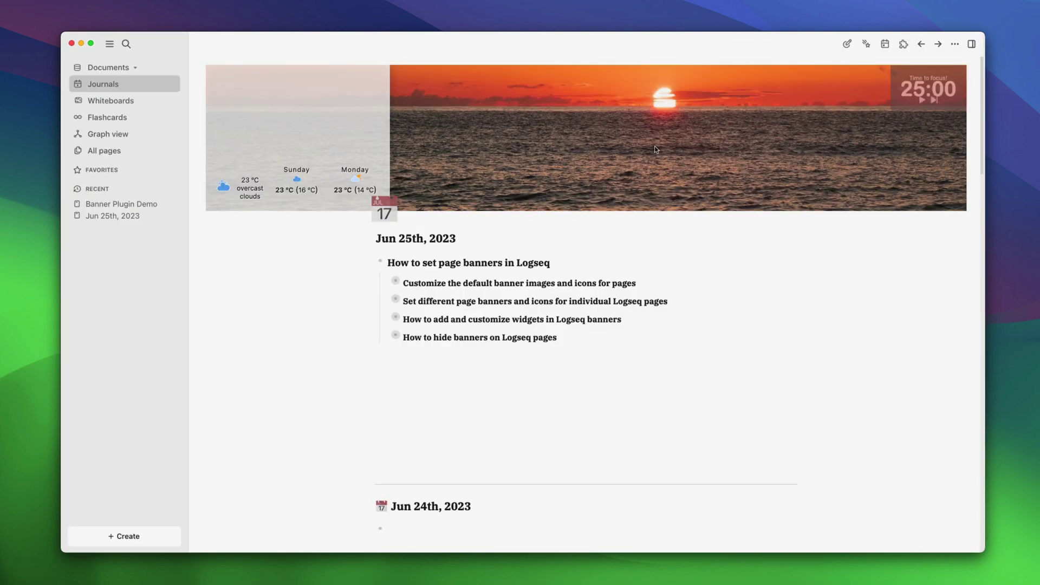
{"action": "left_click", "coordinate": [144, 204]}
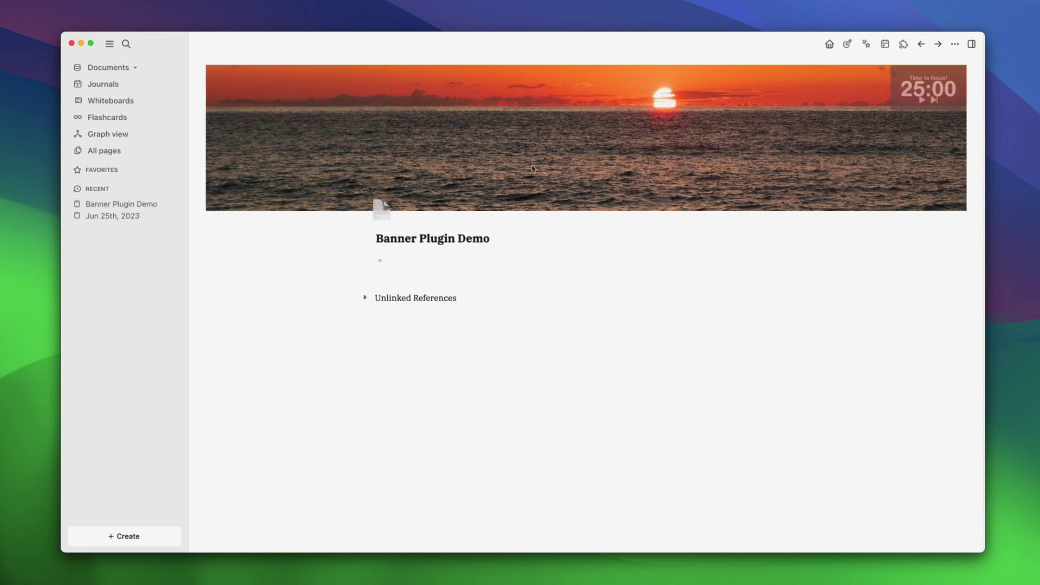
{"action": "key", "text": "g"}
{"action": "key", "text": "h"}
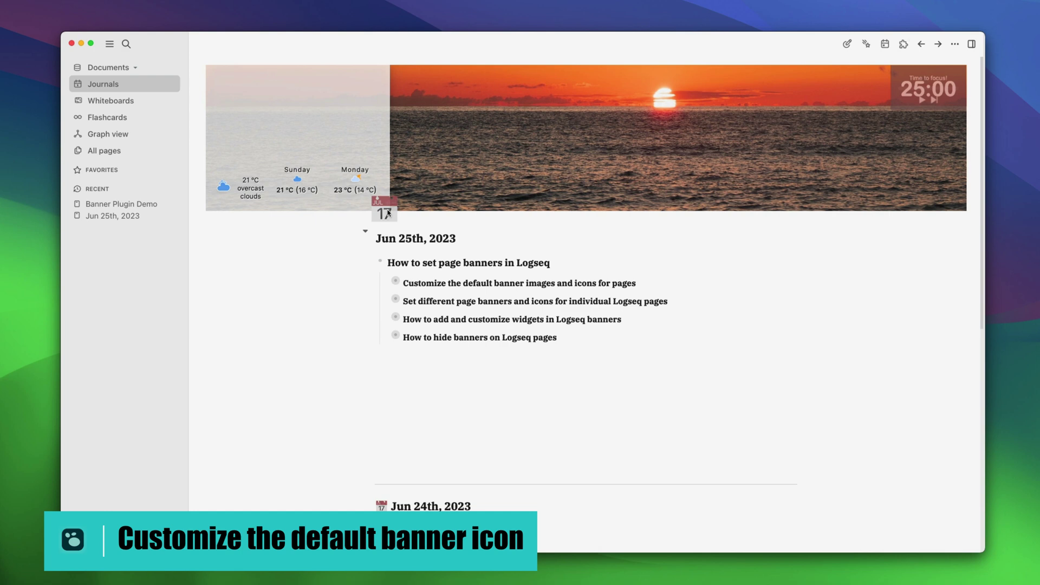
Step: Set the Banners plugin's defaultJournalIcon to the calendar emoji
{"action": "left_click", "coordinate": [955, 44]}
{"action": "left_click", "coordinate": [904, 72]}
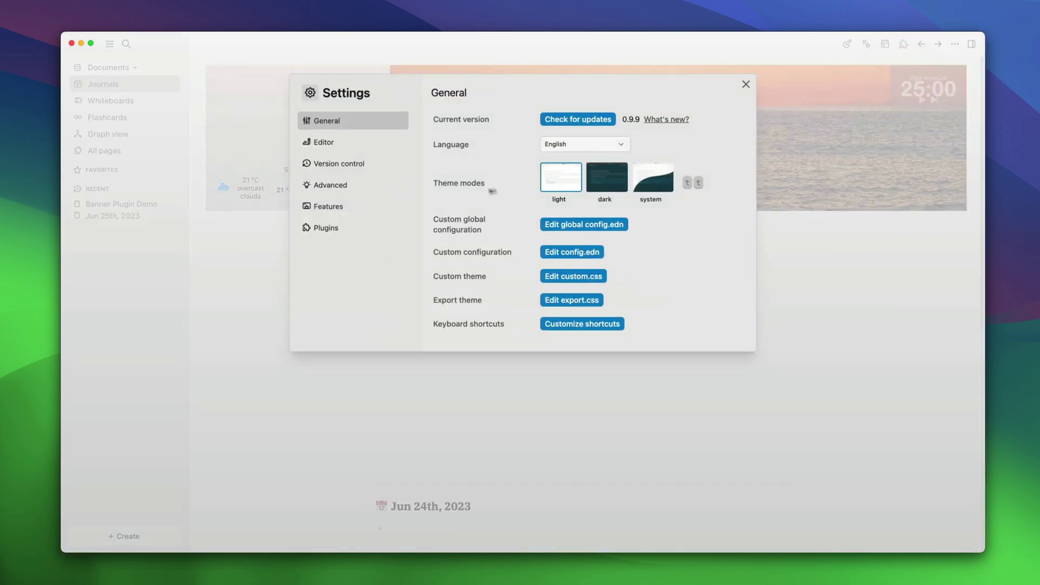
{"action": "left_click", "coordinate": [356, 225]}
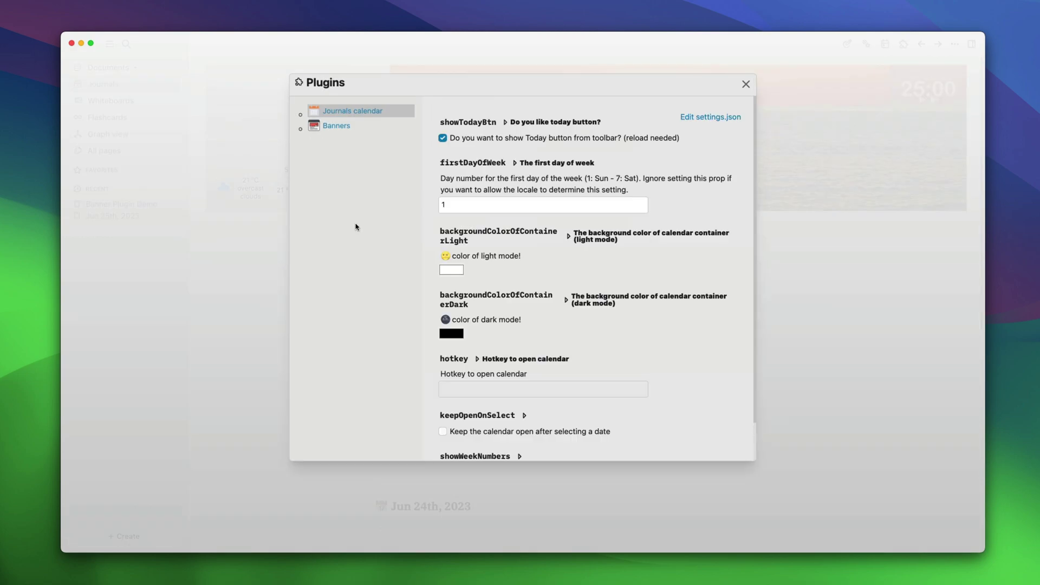
{"action": "left_click", "coordinate": [358, 128]}
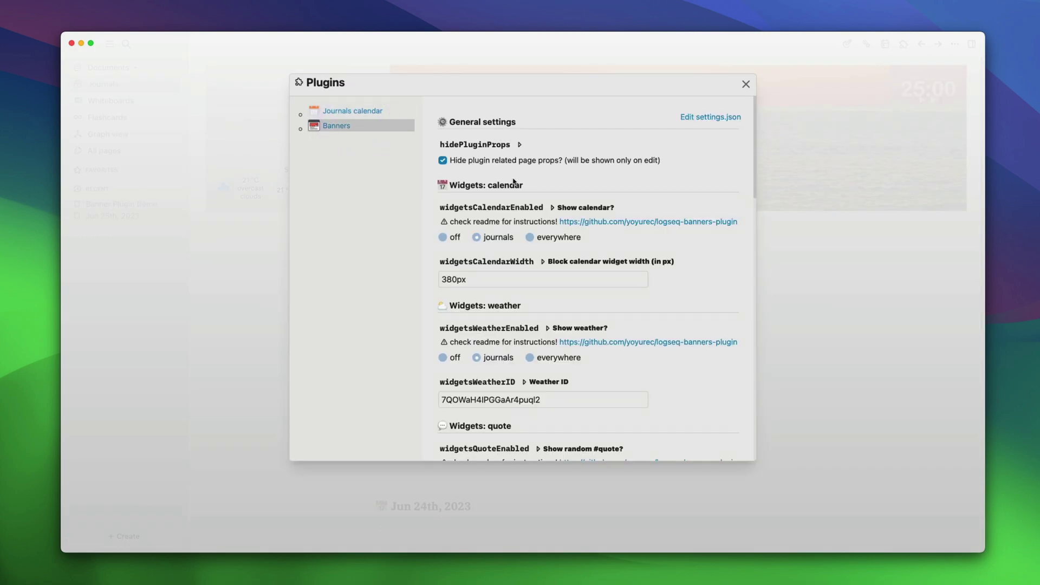
{"action": "scroll", "coordinate": [514, 181], "scroll_direction": "down", "scroll_amount": 10}
{"action": "left_click", "coordinate": [472, 276]}
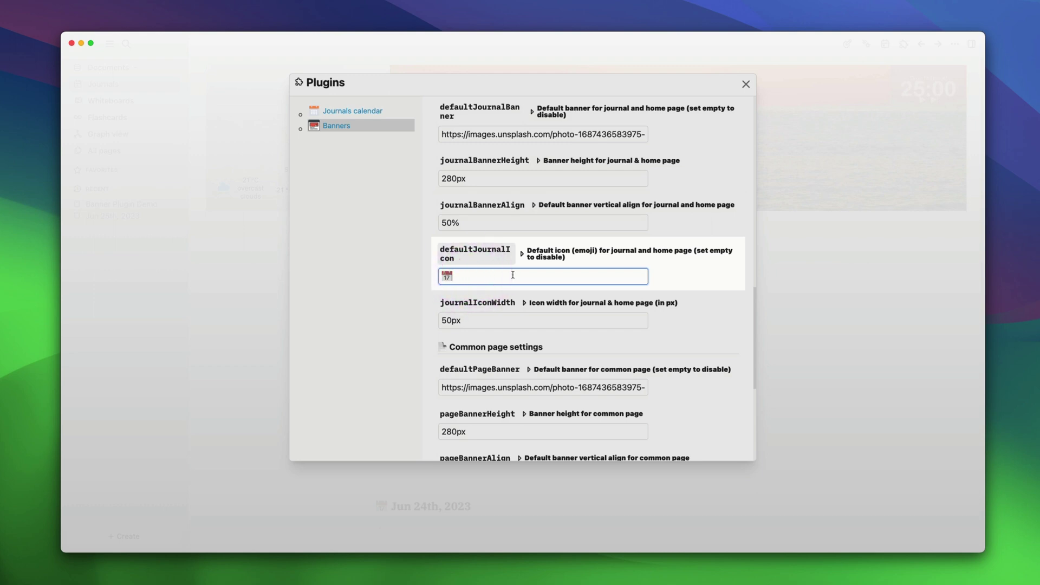
{"action": "key", "text": "BackSpace"}
{"action": "key", "text": "ctrl+super"}
{"action": "key", "text": "ctrl+super+space"}
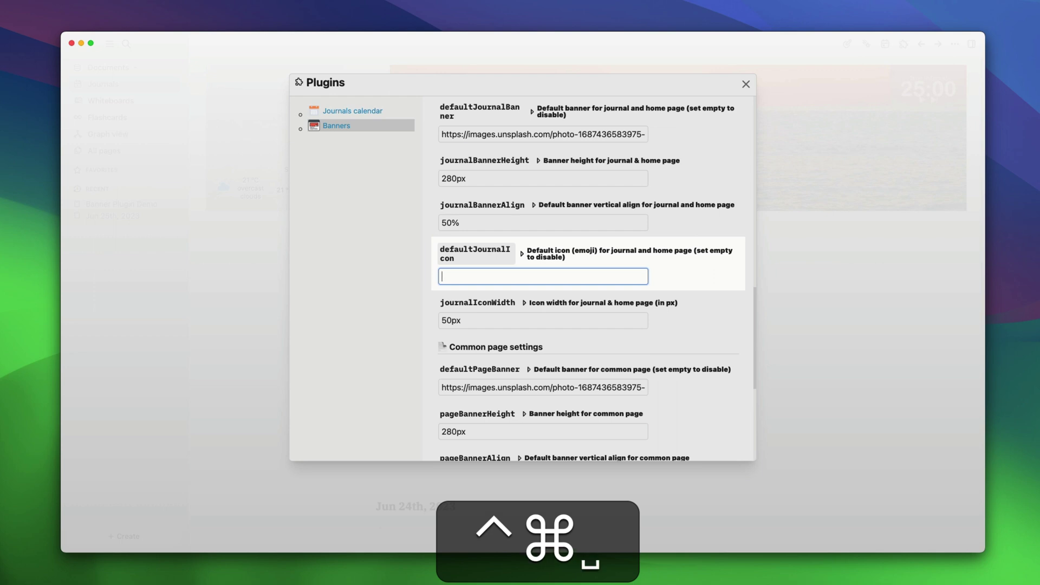
{"action": "type", "text": "calen"}
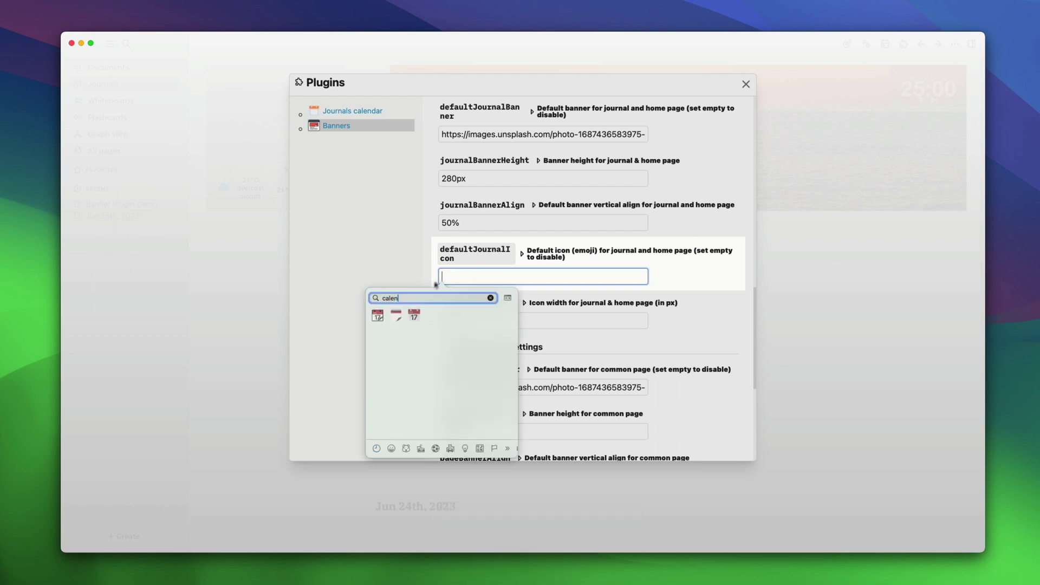
{"action": "left_click", "coordinate": [382, 316]}
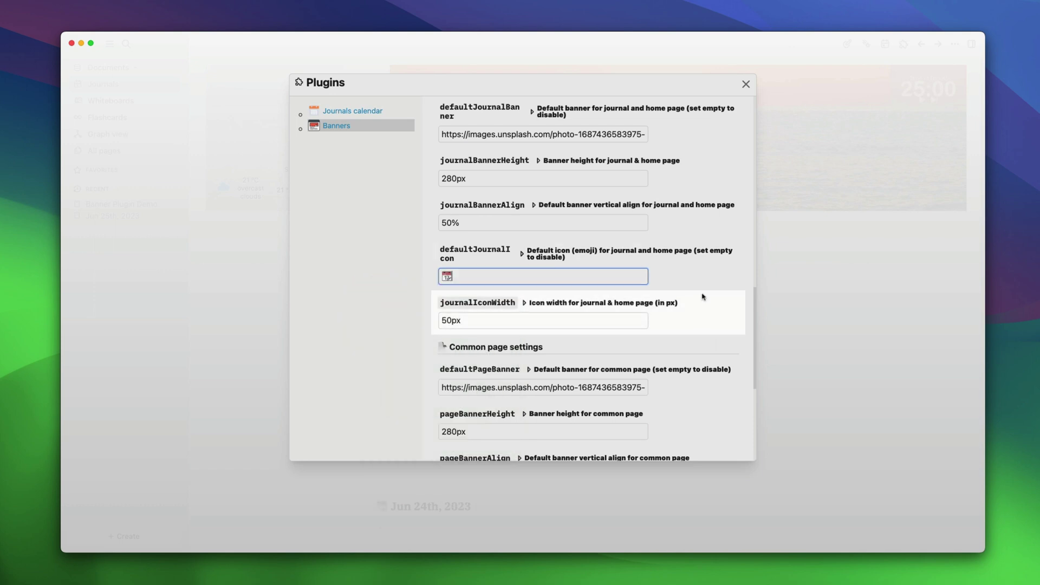
Step: Replace defaultPageIcon with a star emoji and close the settings
{"action": "scroll", "coordinate": [699, 295], "scroll_direction": "down", "scroll_amount": 4}
{"action": "scroll", "coordinate": [699, 299], "scroll_direction": "down", "scroll_amount": 1}
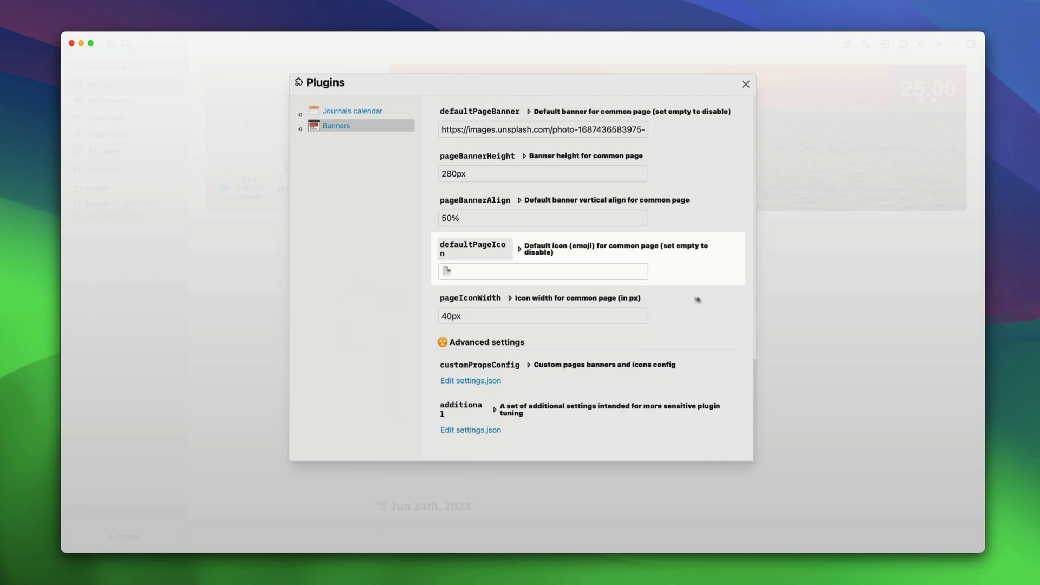
{"action": "left_click", "coordinate": [502, 271]}
{"action": "key", "text": "super+BackSpace"}
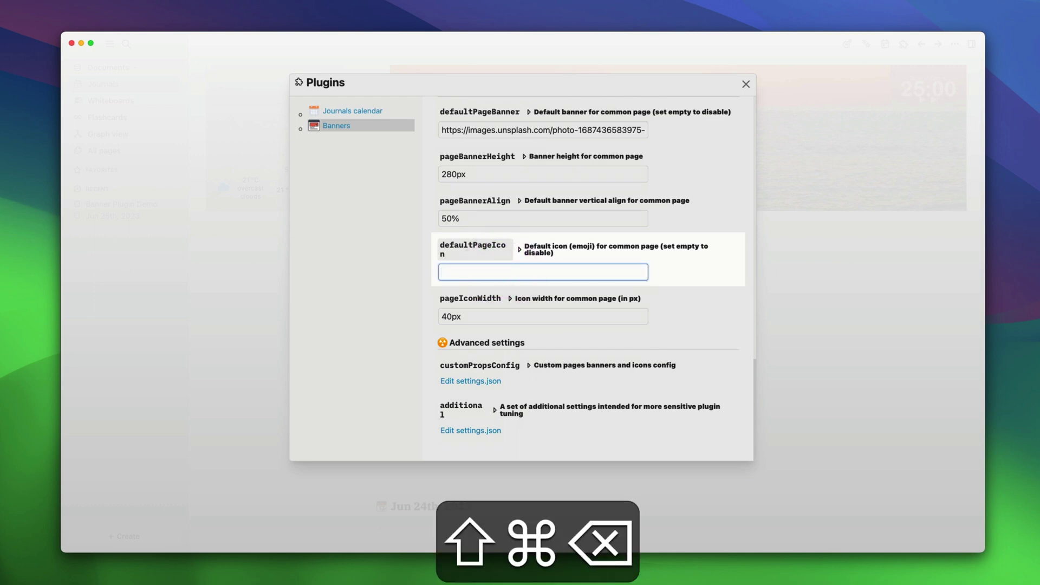
{"action": "key", "text": "ctrl+super+space"}
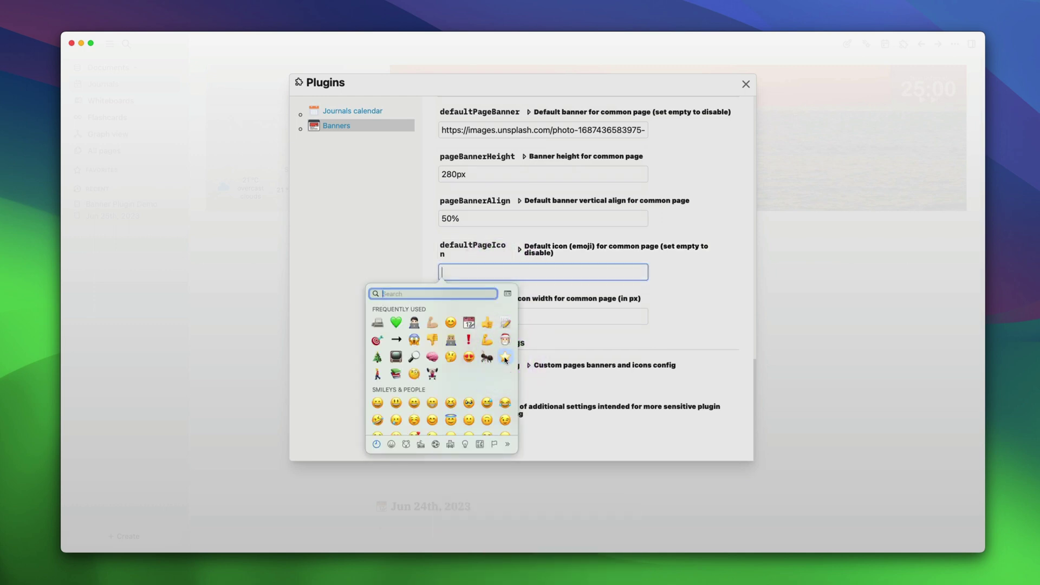
{"action": "left_click", "coordinate": [505, 357]}
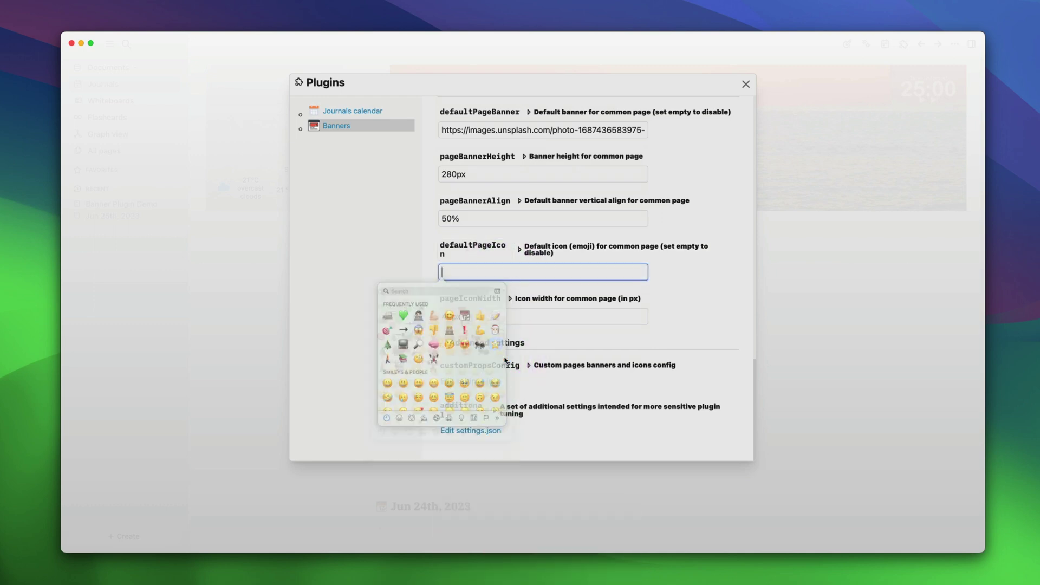
{"action": "left_click", "coordinate": [746, 85]}
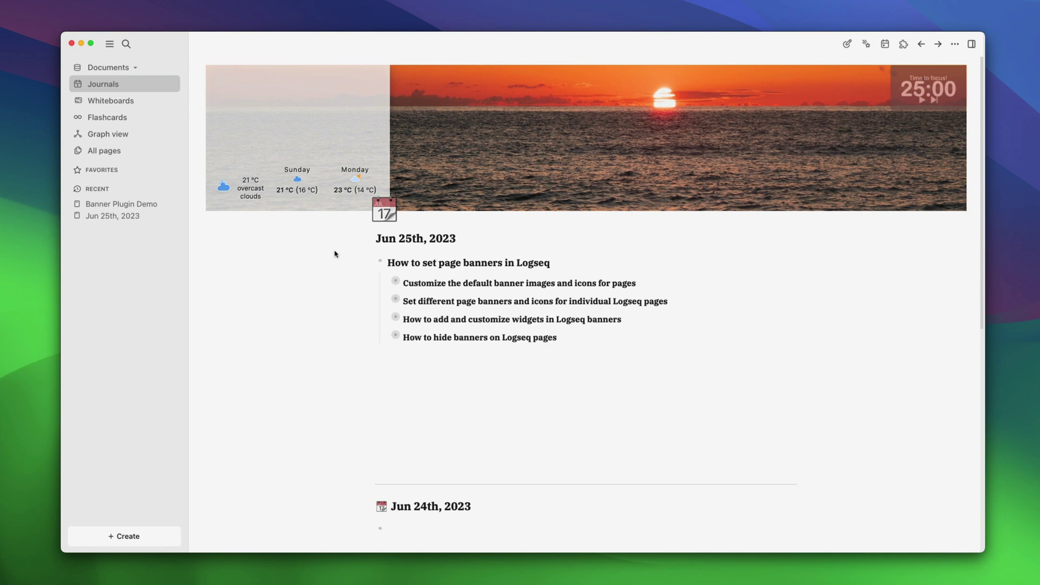
Step: Expand 'Customize the default banner images and icons for pages' to show its Unsplash random and daily photo links
{"action": "left_click", "coordinate": [387, 283]}
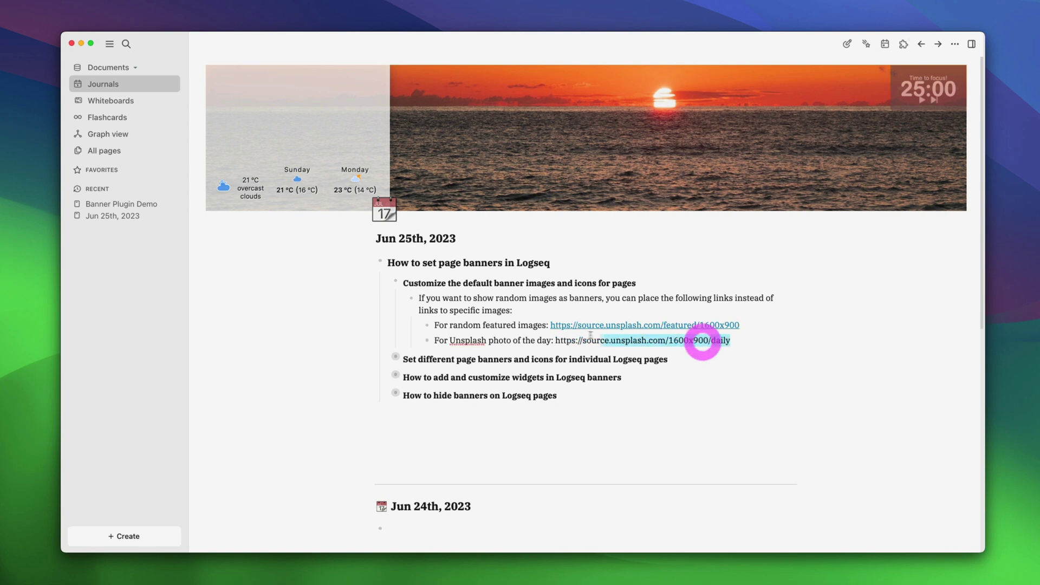
{"action": "left_click", "coordinate": [955, 44]}
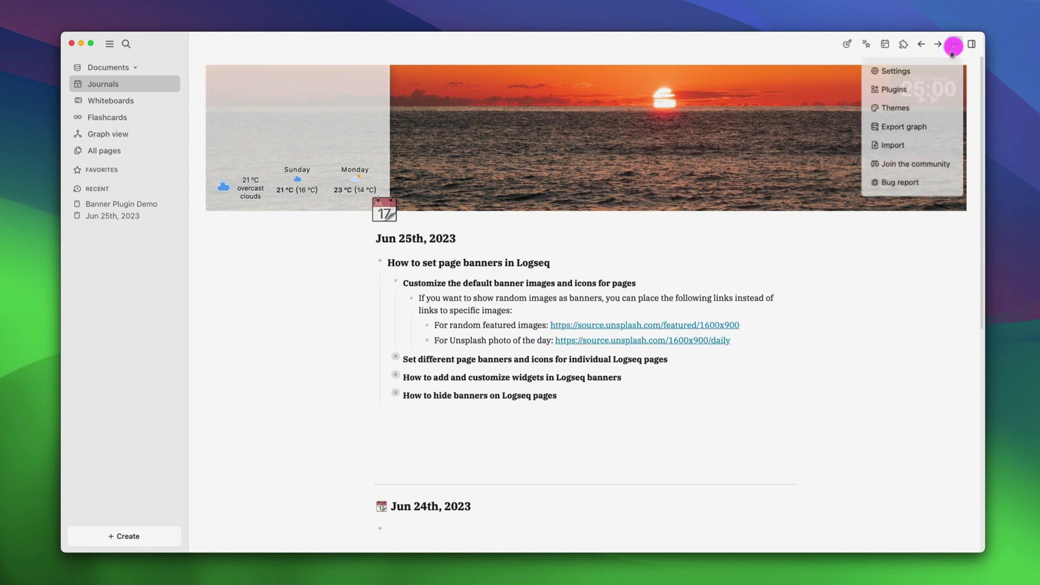
{"action": "left_click", "coordinate": [903, 71]}
{"action": "left_click", "coordinate": [342, 227]}
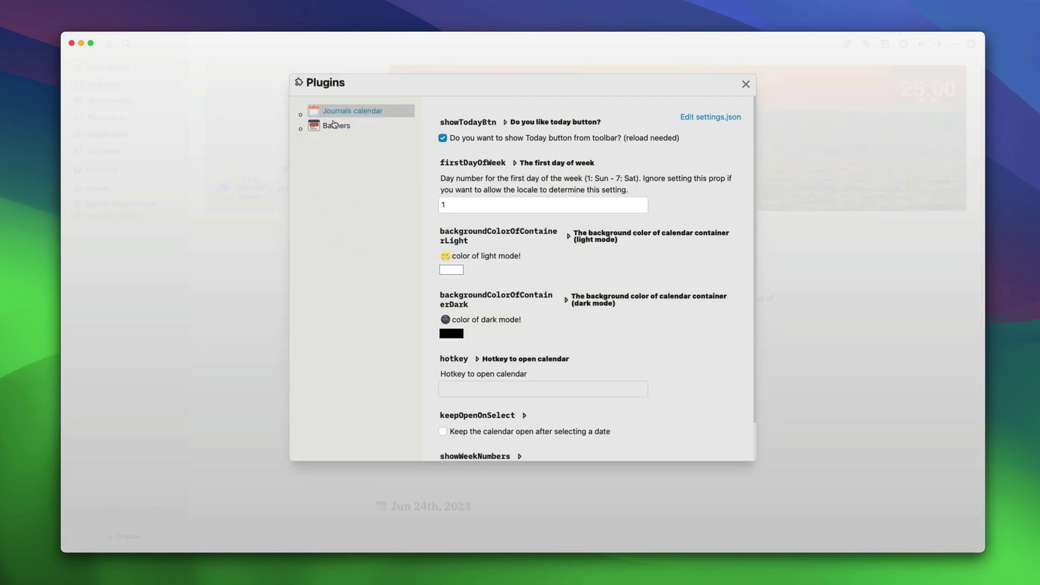
{"action": "left_click", "coordinate": [328, 126]}
{"action": "scroll", "coordinate": [540, 310], "scroll_direction": "down", "scroll_amount": 10}
{"action": "left_click", "coordinate": [541, 325]}
{"action": "key", "text": "super+a"}
{"action": "key", "text": "BackSpace"}
{"action": "type", "text": "https://source.unsplash.com/1600x900/daily"}
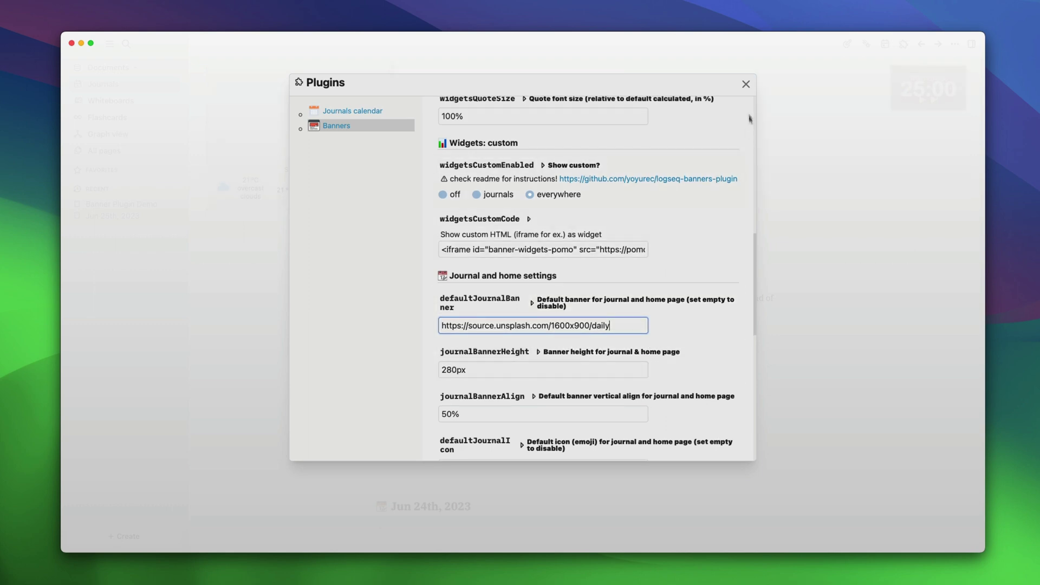
{"action": "left_click", "coordinate": [747, 85]}
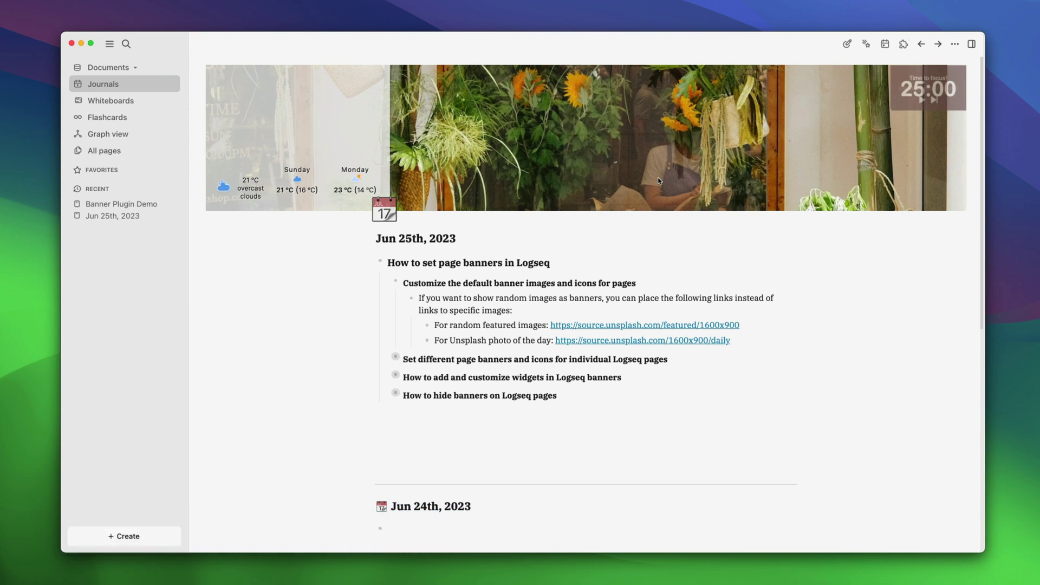
Step: Open the Banner Plugin Demo page and briefly view the sunset photo at full size
{"action": "left_click", "coordinate": [160, 208]}
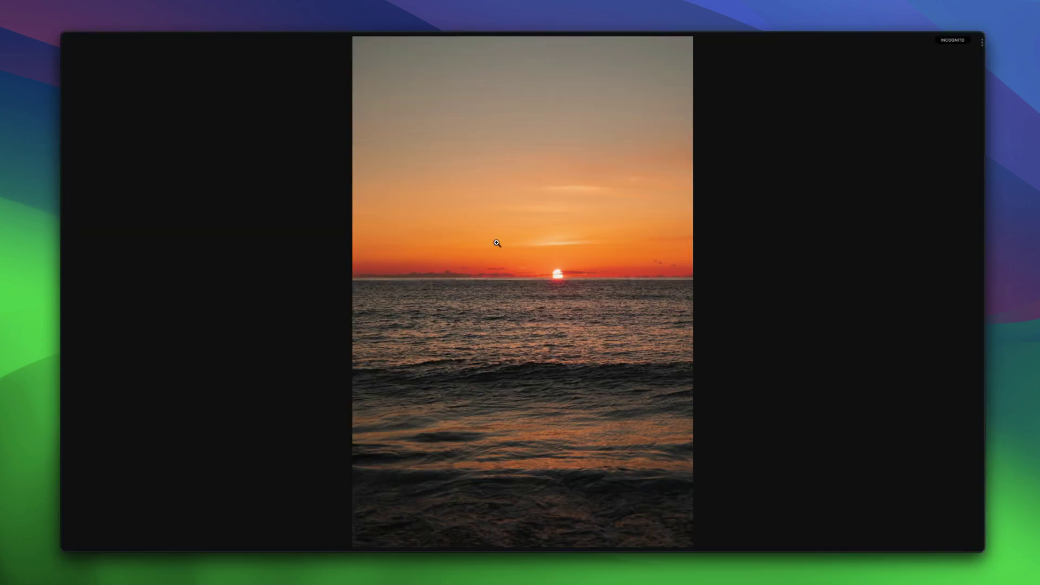
{"action": "left_click", "coordinate": [495, 241]}
{"action": "left_click", "coordinate": [76, 47]}
Step: Open the dark green leaves Unsplash photo by itself in a new browser tab
{"action": "scroll", "coordinate": [539, 225], "scroll_direction": "down", "scroll_amount": 15}
{"action": "left_click", "coordinate": [540, 224]}
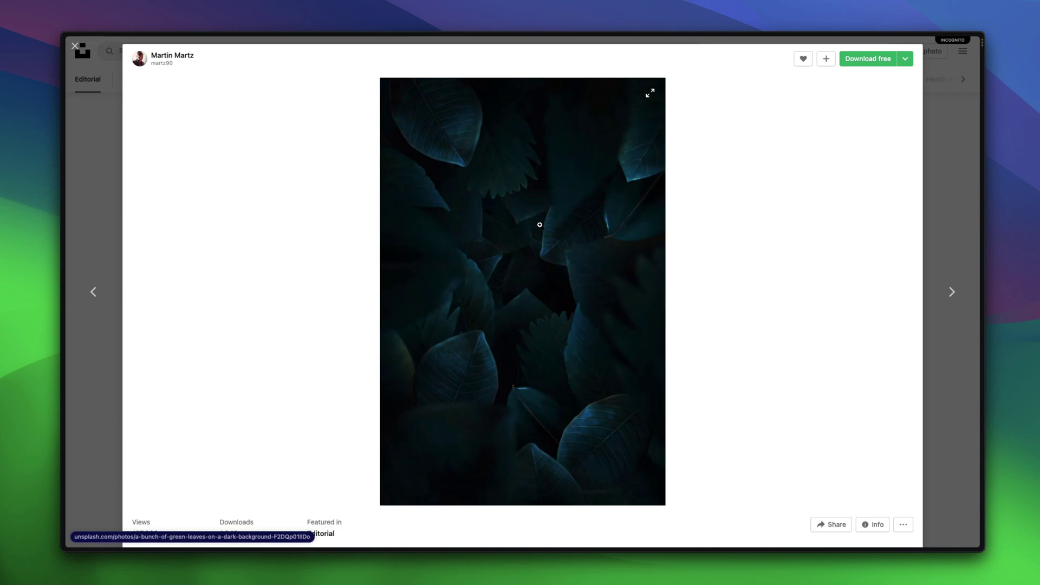
{"action": "left_click", "coordinate": [540, 224]}
{"action": "right_click", "coordinate": [541, 224]}
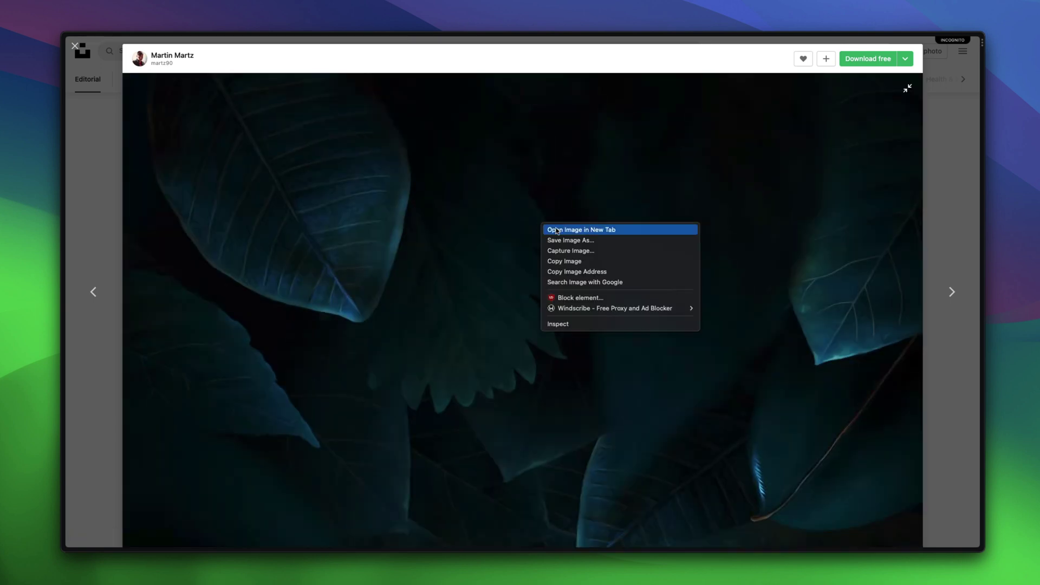
{"action": "left_click", "coordinate": [557, 230]}
{"action": "left_click", "coordinate": [99, 515]}
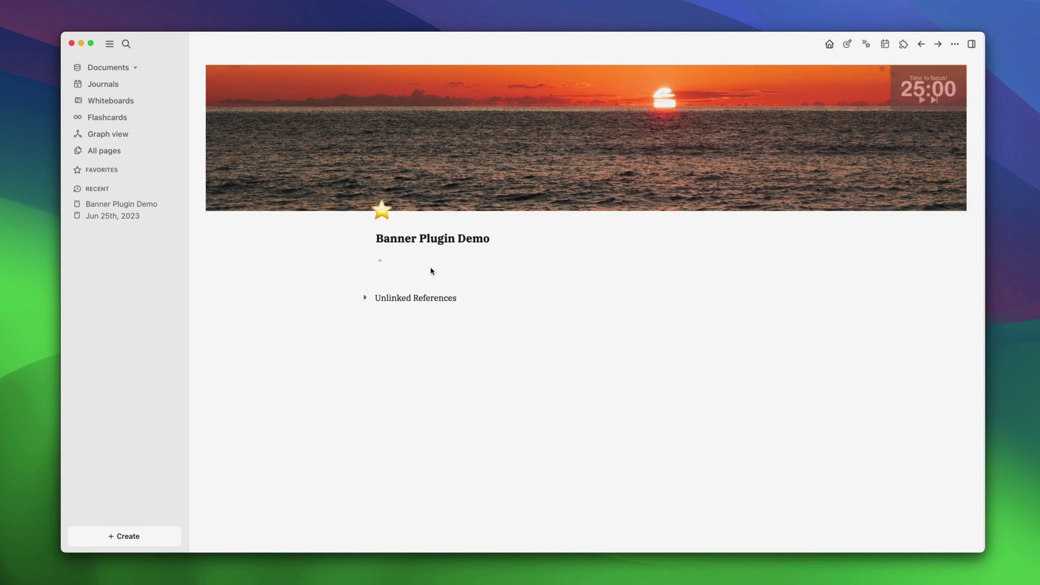
Step: Add banner:: with the leaves image URL and page-icon:: 💪 to the demo page, then return to Journals
{"action": "type", "text": "banner::"}
{"action": "key", "text": "super+v"}
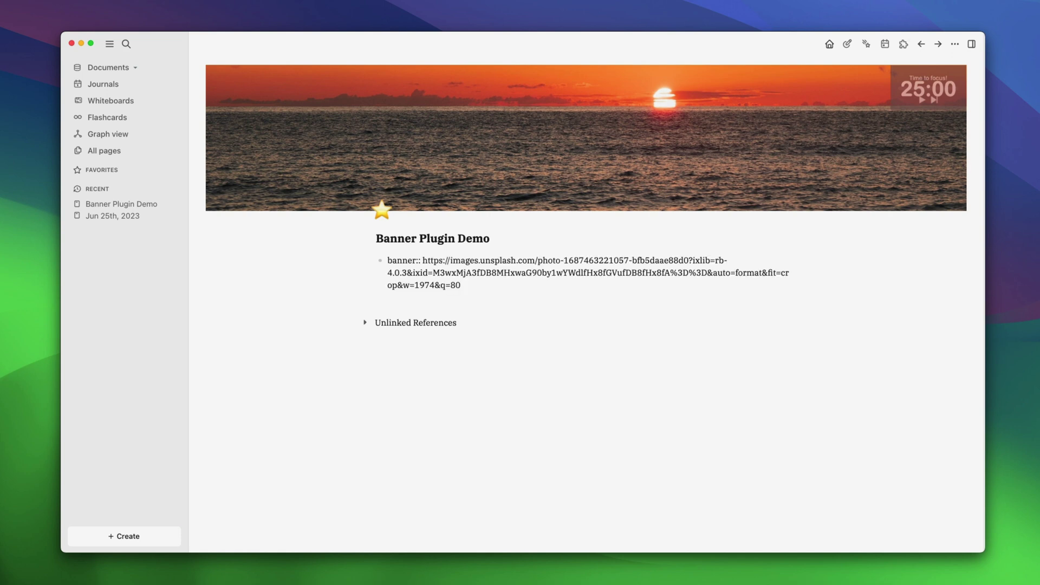
{"action": "key", "text": "shift+Return"}
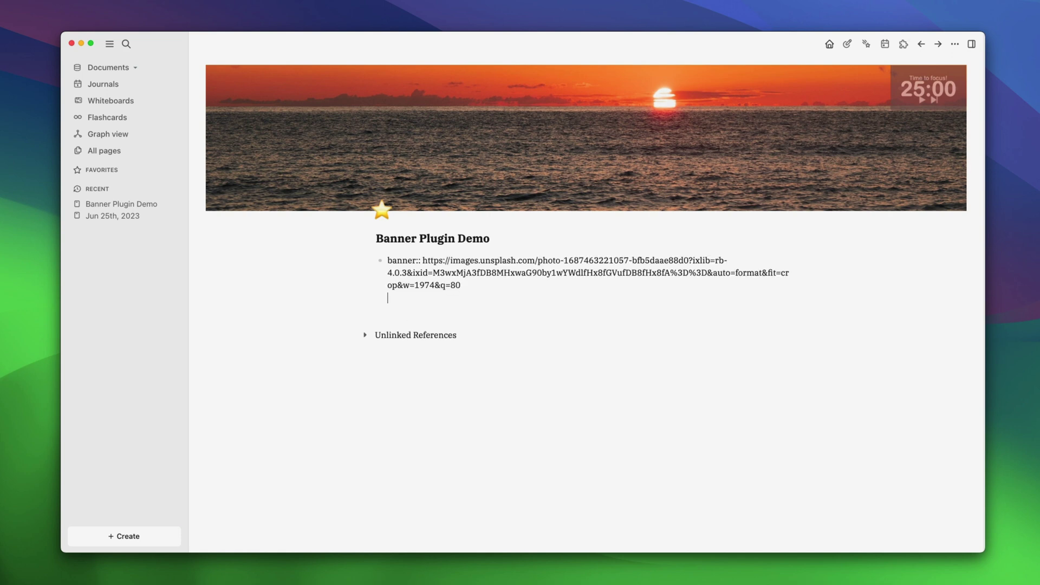
{"action": "type", "text": "page-icon::"}
{"action": "key", "text": "ctrl+super+space"}
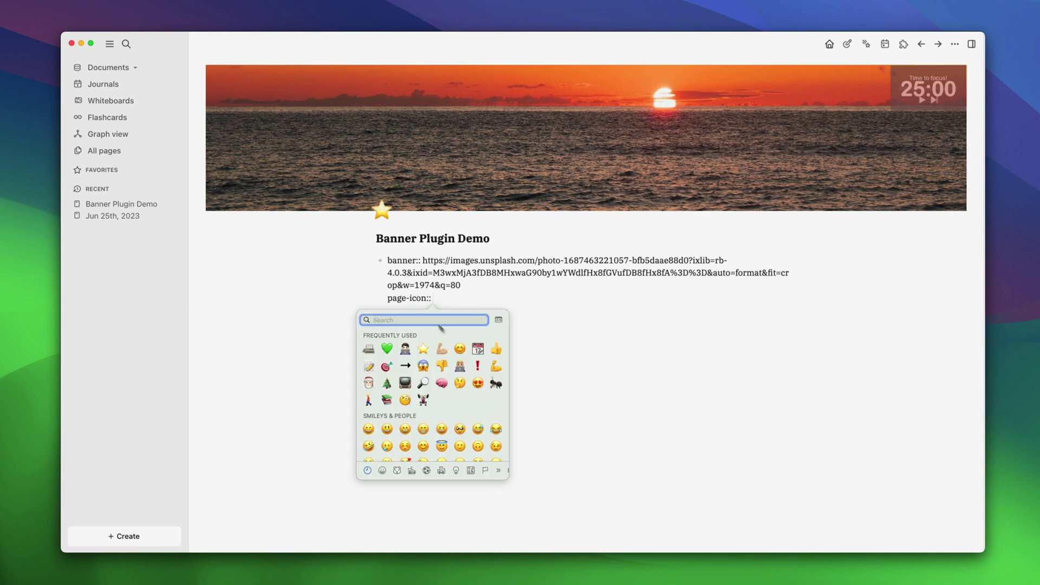
{"action": "left_click", "coordinate": [442, 348]}
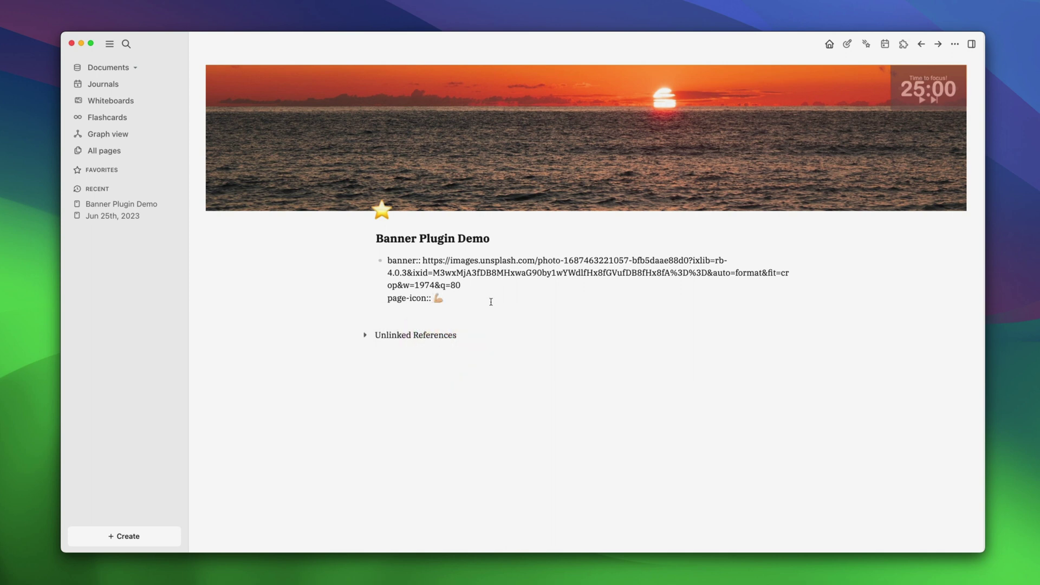
{"action": "left_click", "coordinate": [268, 298]}
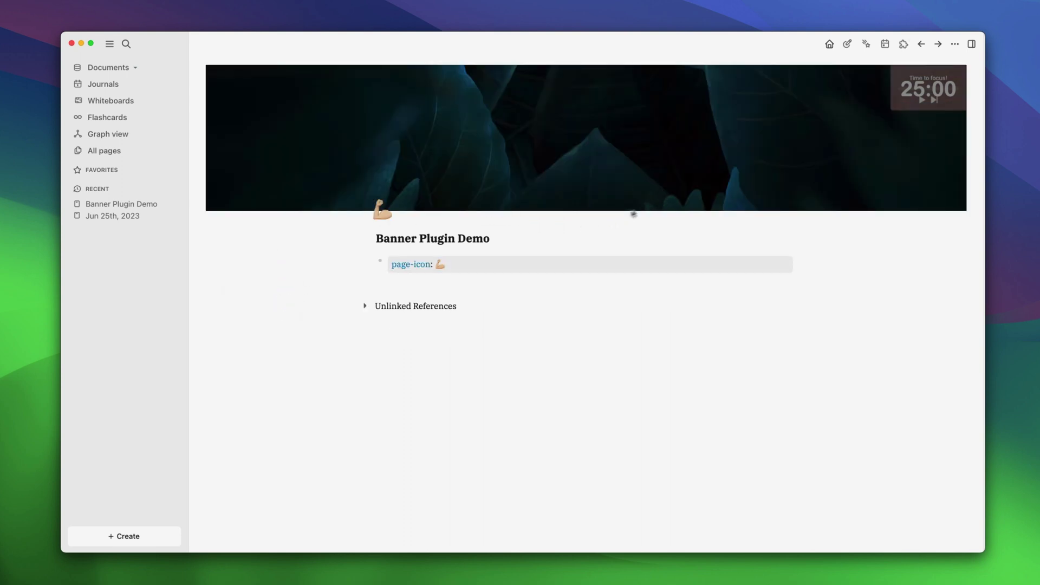
{"action": "key", "text": "g"}
{"action": "key", "text": "j"}
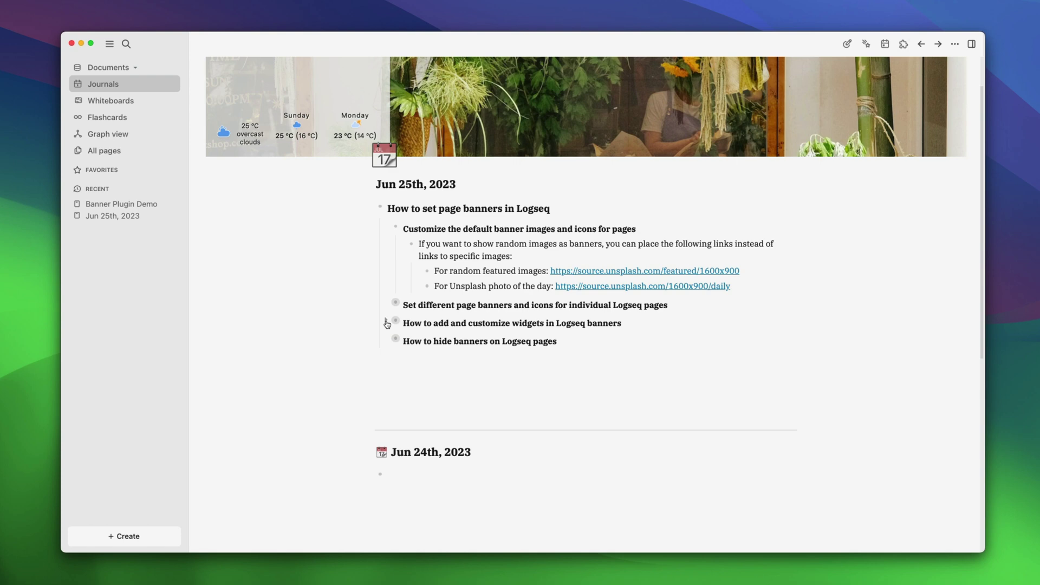
Step: Expand the banner widgets block, then install Block Calendar from the Marketplace via a 'blockcal' search
{"action": "left_click", "coordinate": [387, 324]}
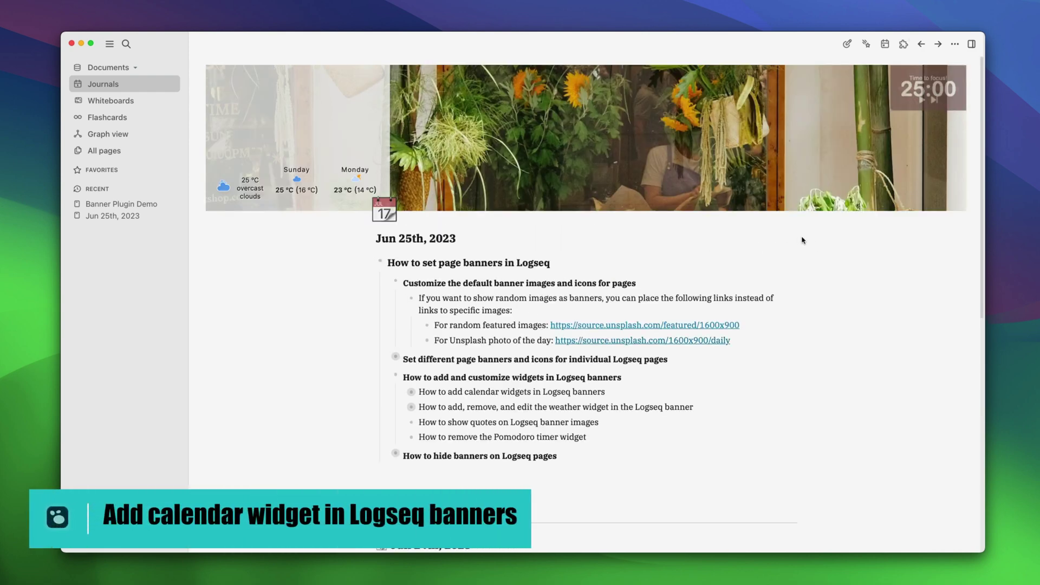
{"action": "left_click", "coordinate": [955, 44]}
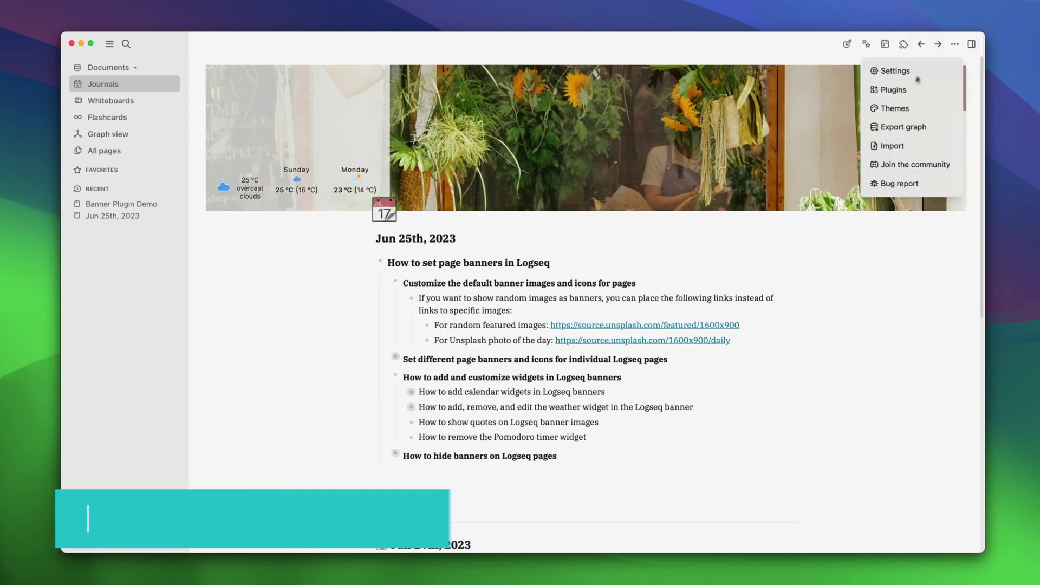
{"action": "left_click", "coordinate": [900, 91]}
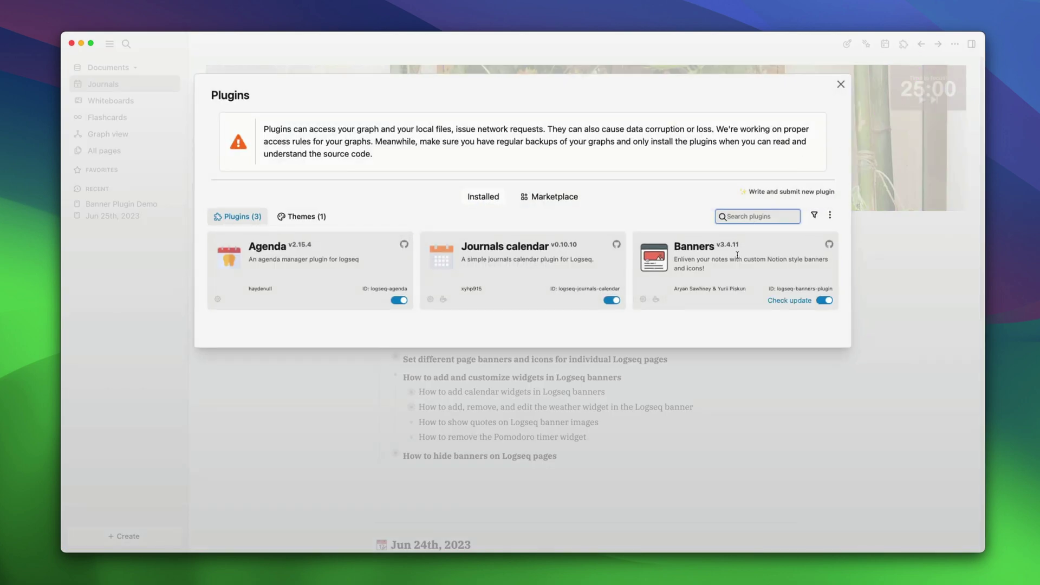
{"action": "left_click", "coordinate": [548, 197]}
{"action": "left_click", "coordinate": [742, 216]}
{"action": "type", "text": "block"}
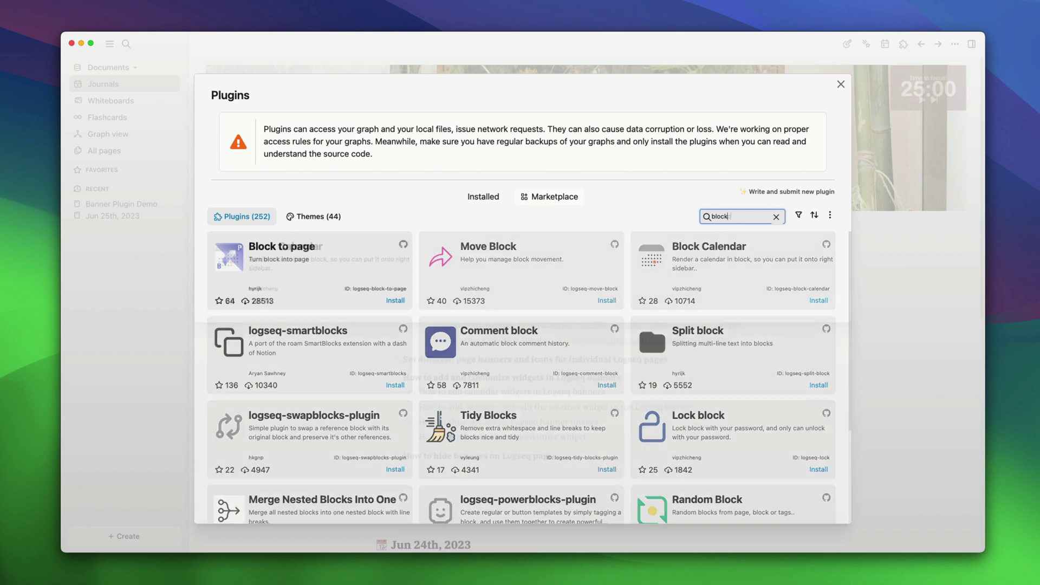
{"action": "type", "text": "cal"}
{"action": "left_click", "coordinate": [396, 301]}
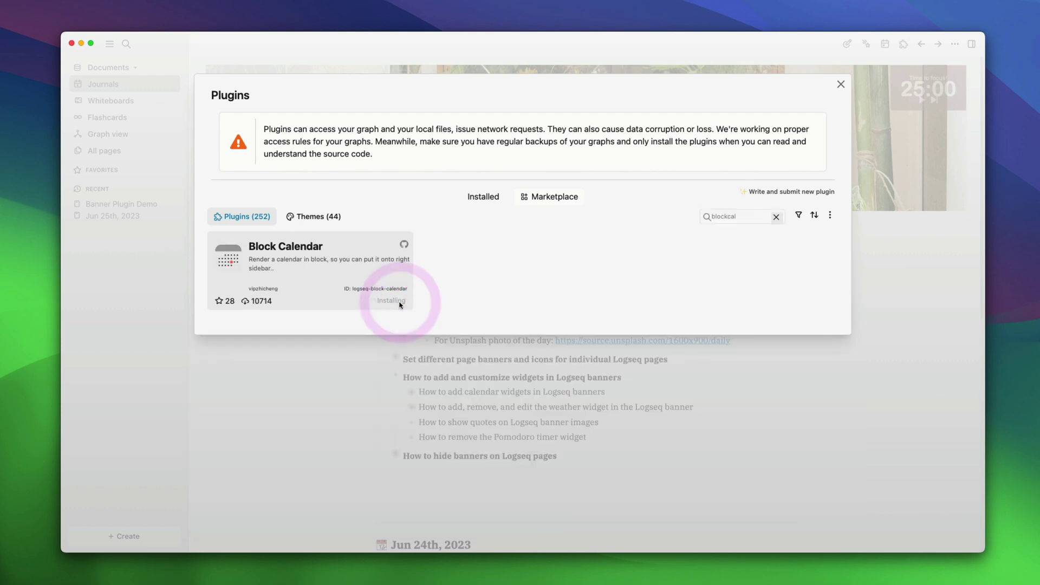
{"action": "left_click", "coordinate": [841, 85]}
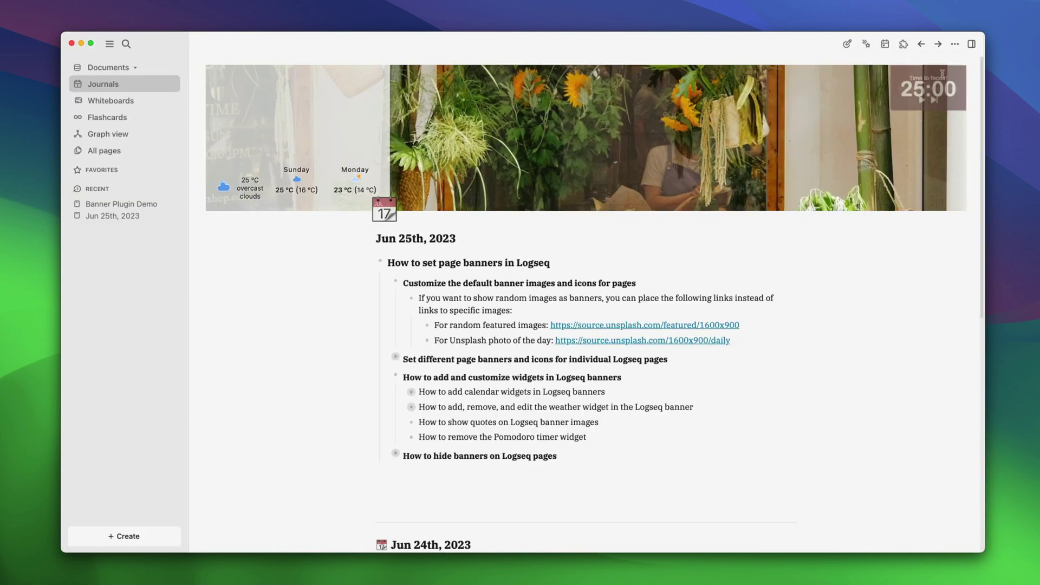
Step: Set Block Calendar's alwaysRenderLocation to Custom and alwaysRenderIn to #banner-widgets-calendar
{"action": "left_click", "coordinate": [955, 43]}
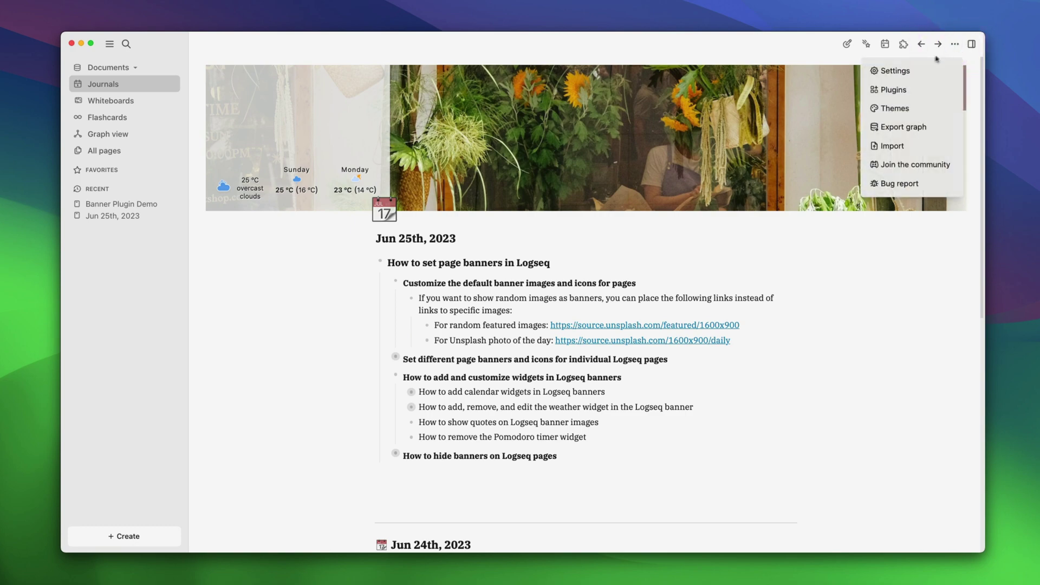
{"action": "left_click", "coordinate": [877, 71]}
{"action": "left_click", "coordinate": [355, 228]}
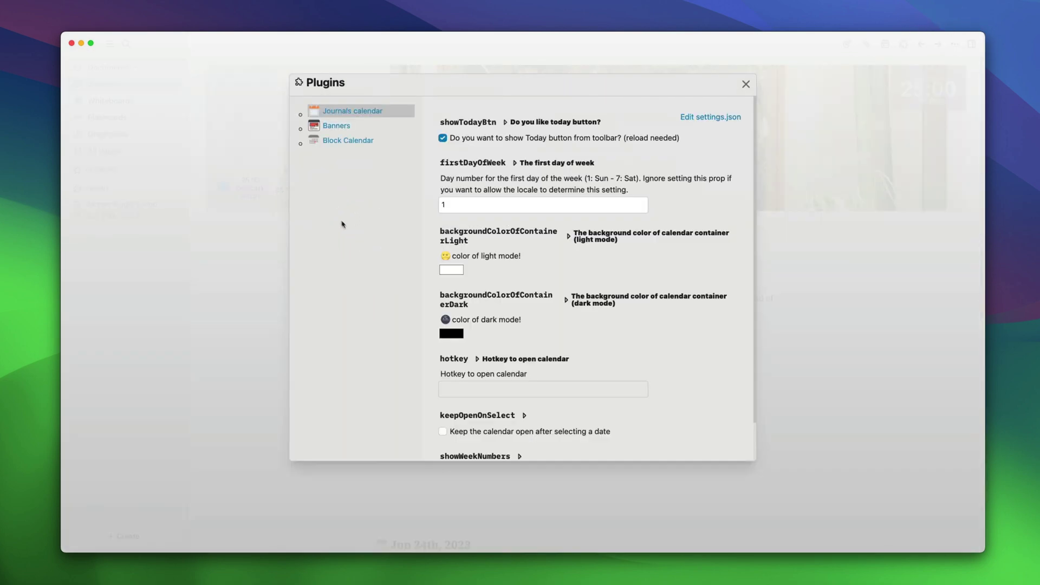
{"action": "left_click", "coordinate": [332, 140]}
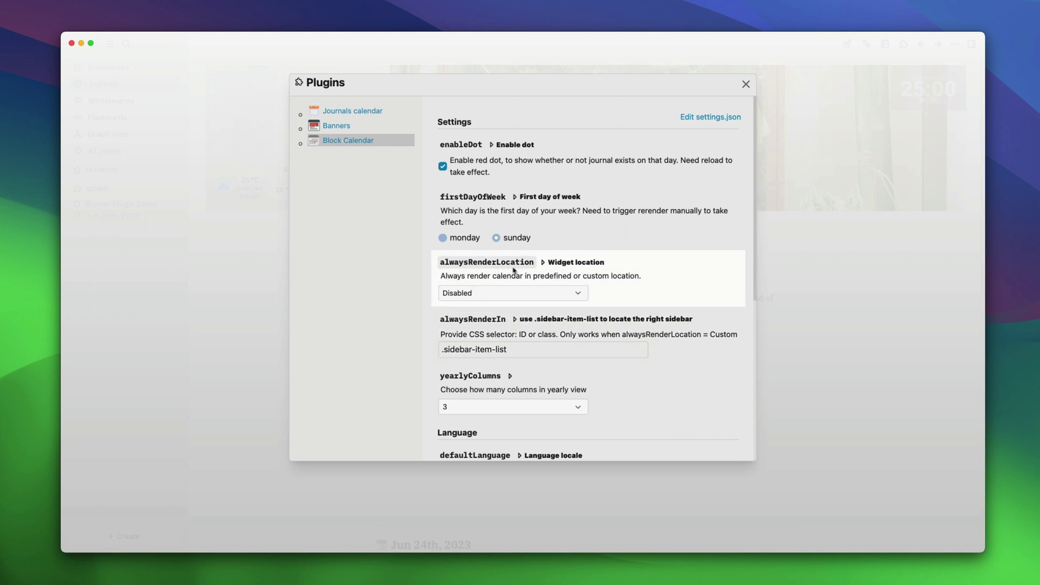
{"action": "left_click", "coordinate": [534, 295]}
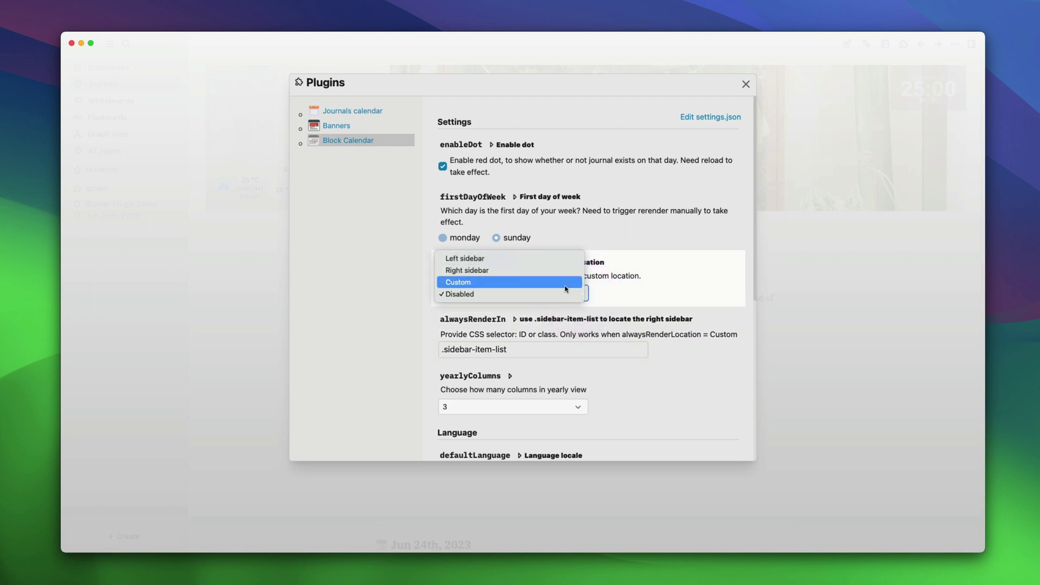
{"action": "left_click", "coordinate": [566, 286]}
{"action": "left_click", "coordinate": [639, 350]}
{"action": "key", "text": "super+a"}
{"action": "key", "text": "BackSpace"}
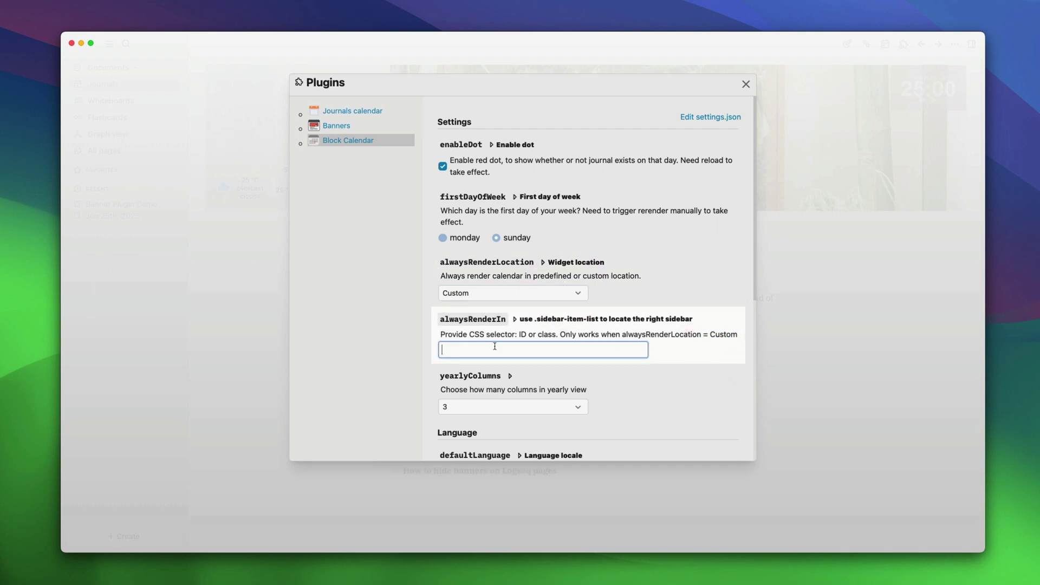
{"action": "key", "text": "super+v"}
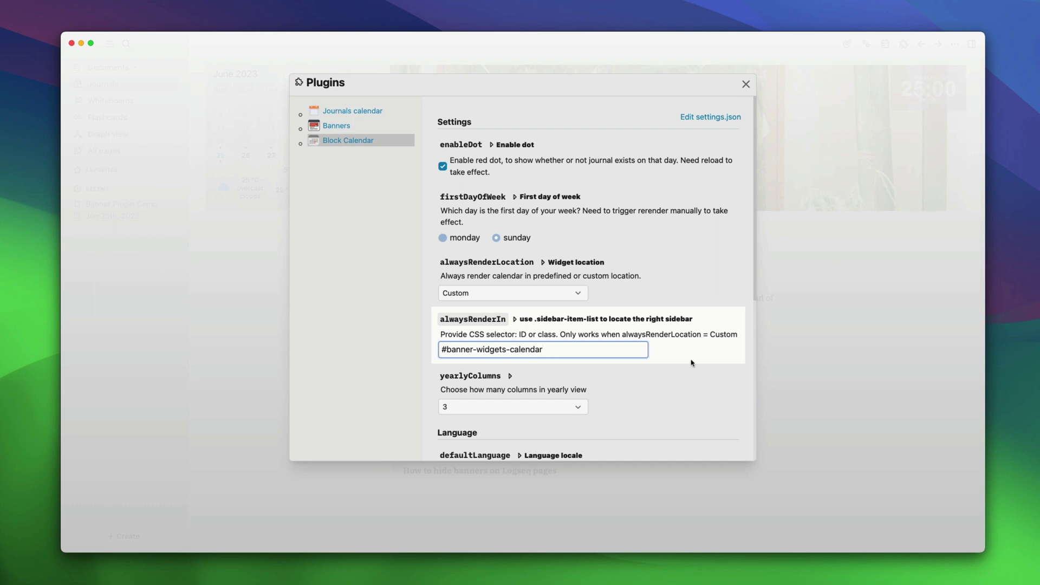
Step: Set the Banners widgetsCalendarEnabled option to everywhere and close the plugin settings
{"action": "left_click", "coordinate": [337, 126]}
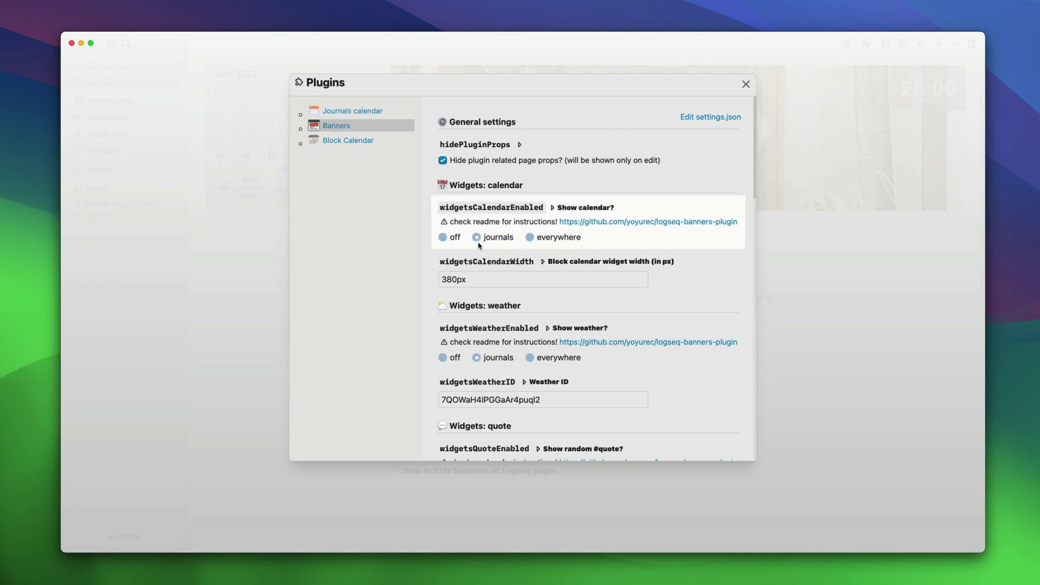
{"action": "left_click", "coordinate": [530, 238]}
{"action": "left_click", "coordinate": [746, 85]}
Step: Visit Banner Plugin Demo, return to Journals, and expand the weather widget note's Indify link
{"action": "left_click", "coordinate": [746, 84]}
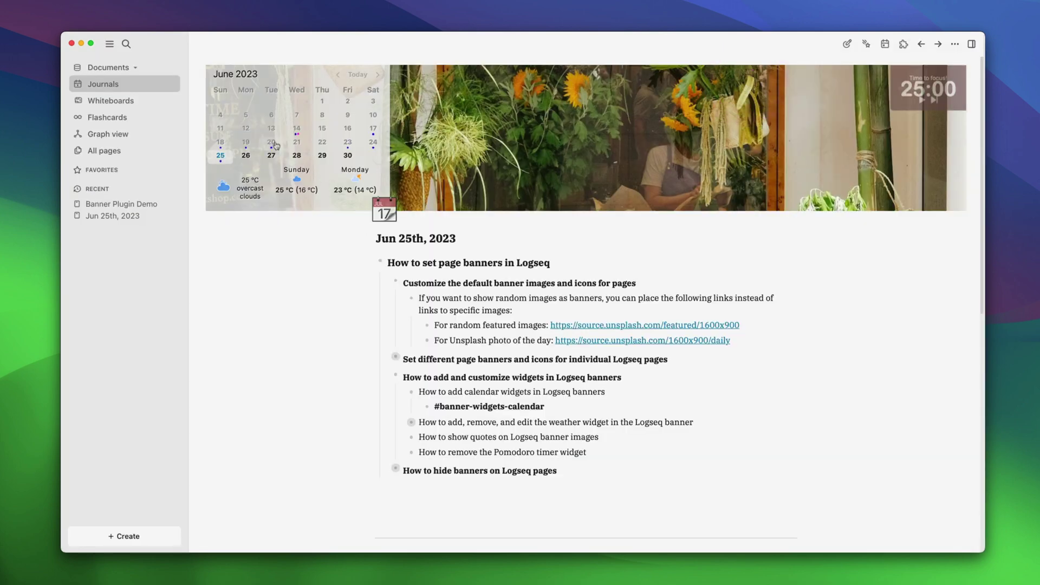
{"action": "left_click", "coordinate": [153, 204]}
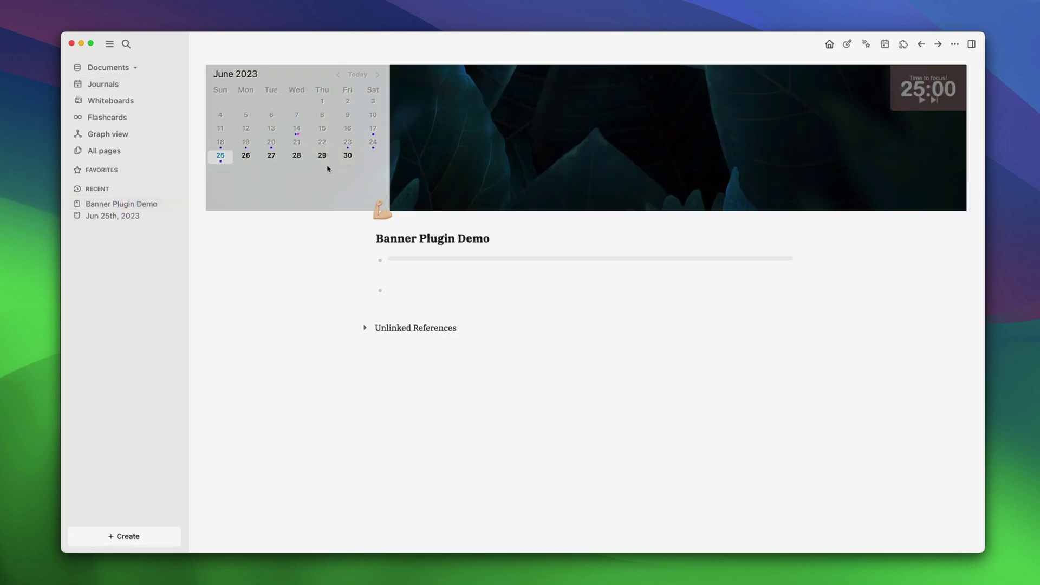
{"action": "key", "text": "g"}
{"action": "key", "text": "j"}
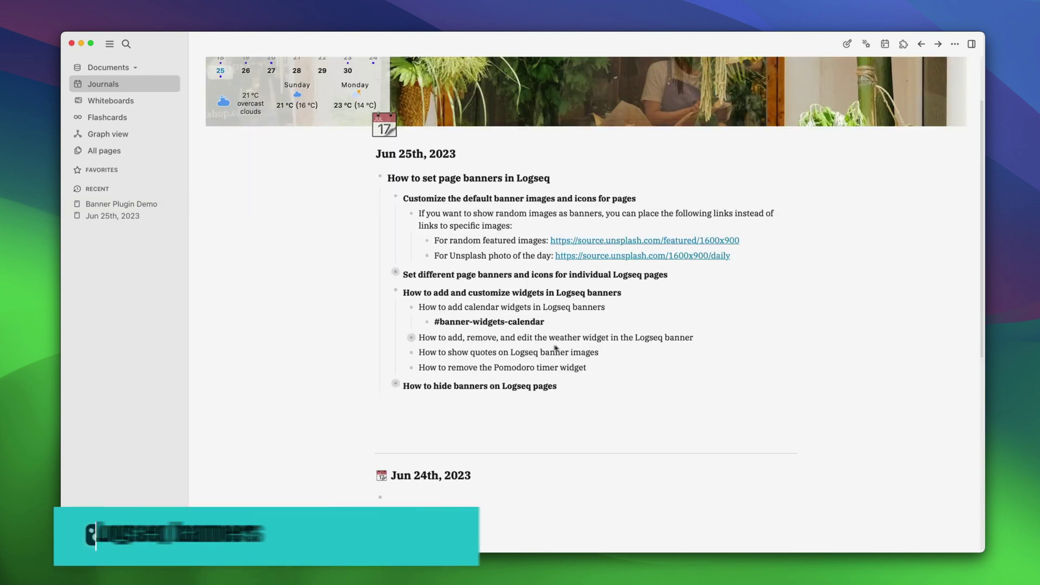
{"action": "scroll", "coordinate": [642, 340], "scroll_direction": "up", "scroll_amount": 3}
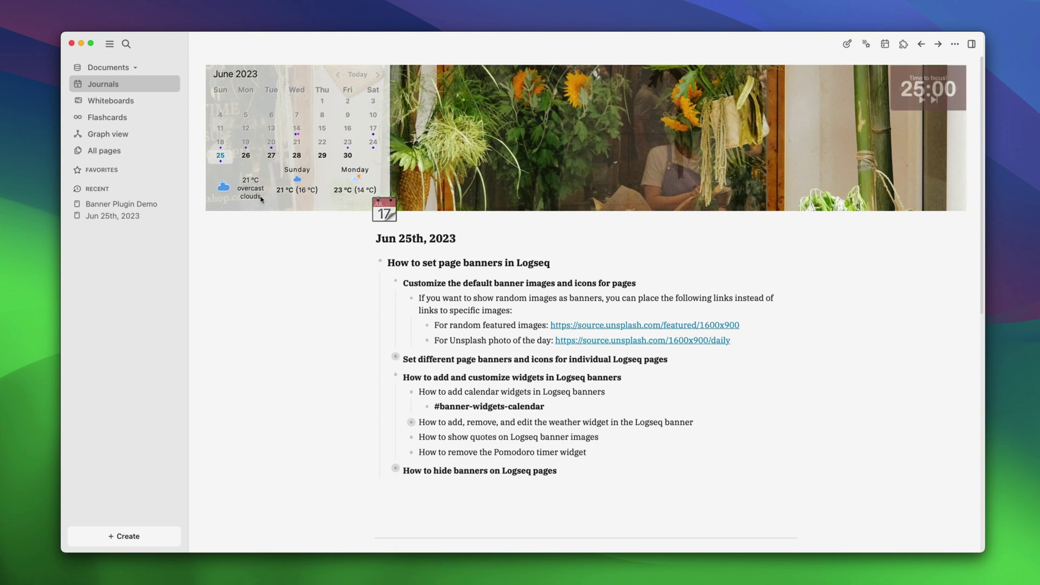
{"action": "scroll", "coordinate": [346, 201], "scroll_direction": "down", "scroll_amount": 1}
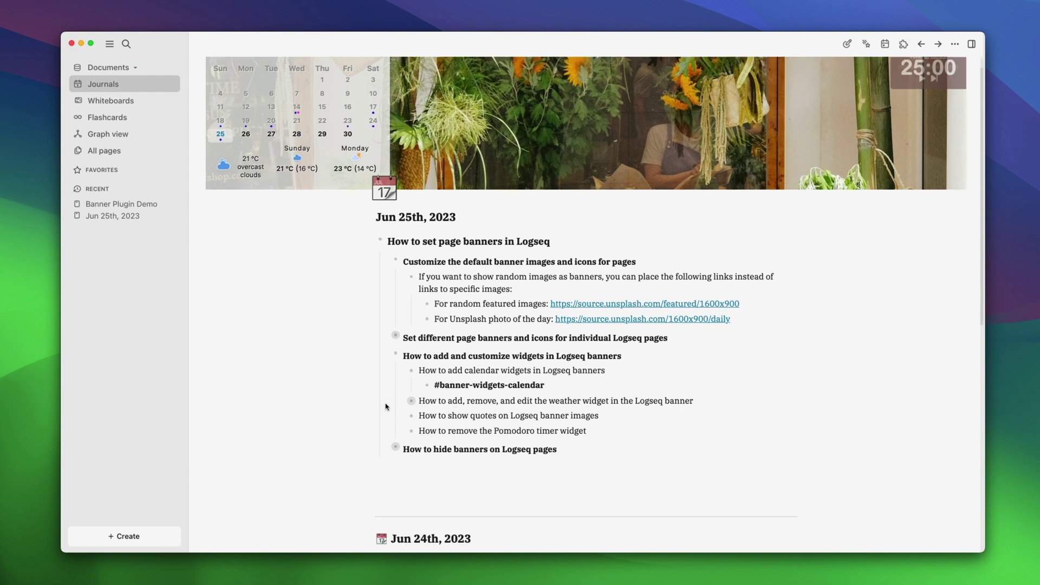
{"action": "left_click", "coordinate": [401, 401]}
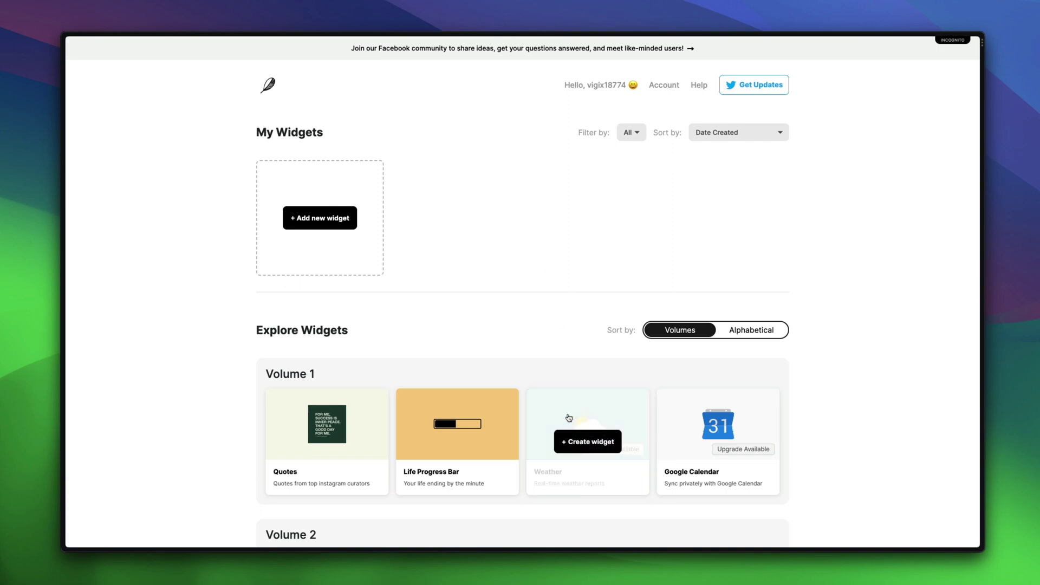
Step: Create a new Indify Weather widget titled 'Logseq weather'
{"action": "left_click", "coordinate": [570, 438]}
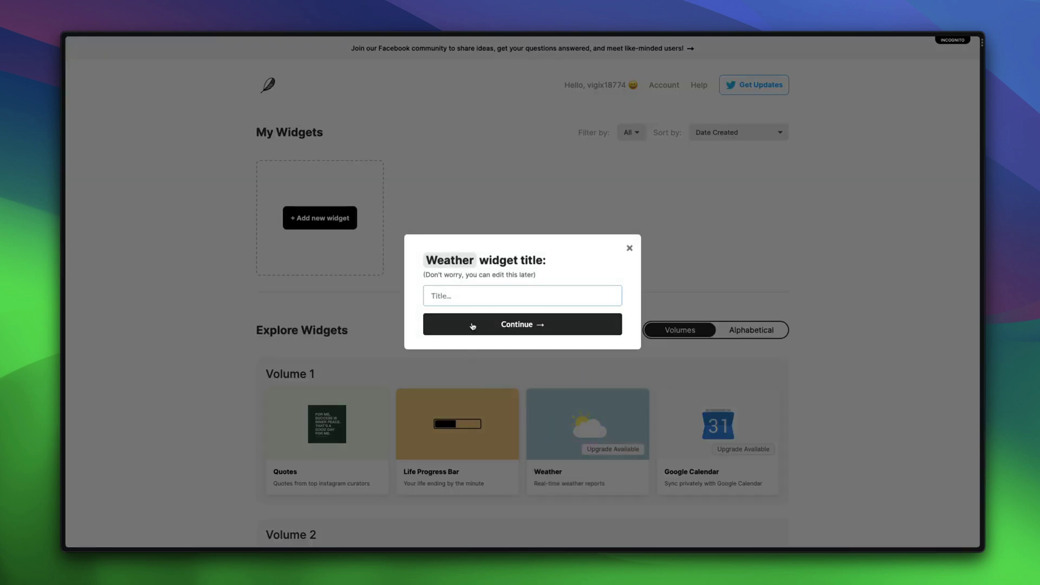
{"action": "type", "text": "Logseq weather"}
{"action": "left_click", "coordinate": [520, 324]}
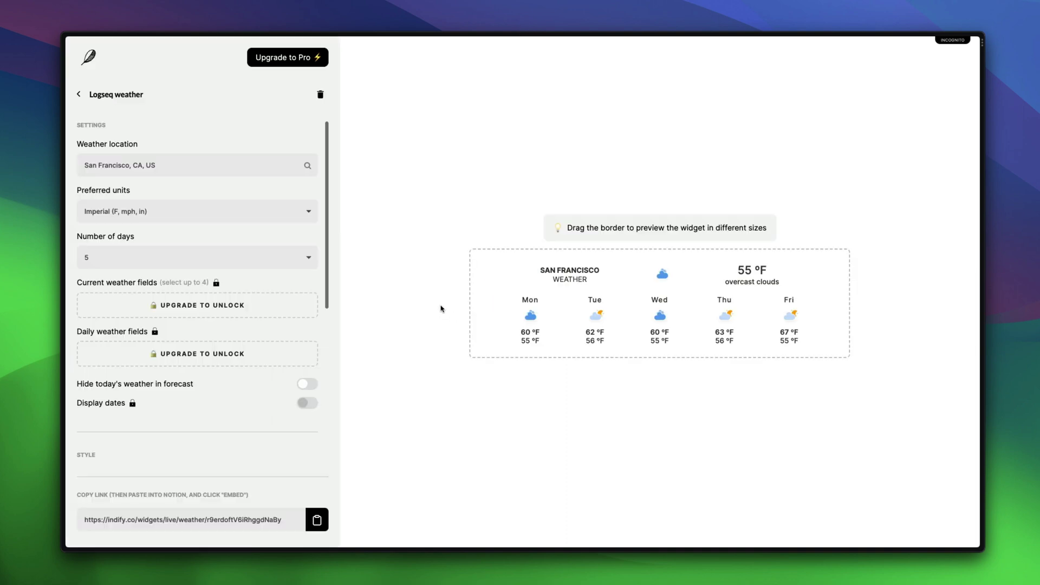
Step: Set the widget to London, England, Metric units and 2 days, then copy its live link
{"action": "left_click", "coordinate": [215, 166]}
{"action": "key", "text": "super+a"}
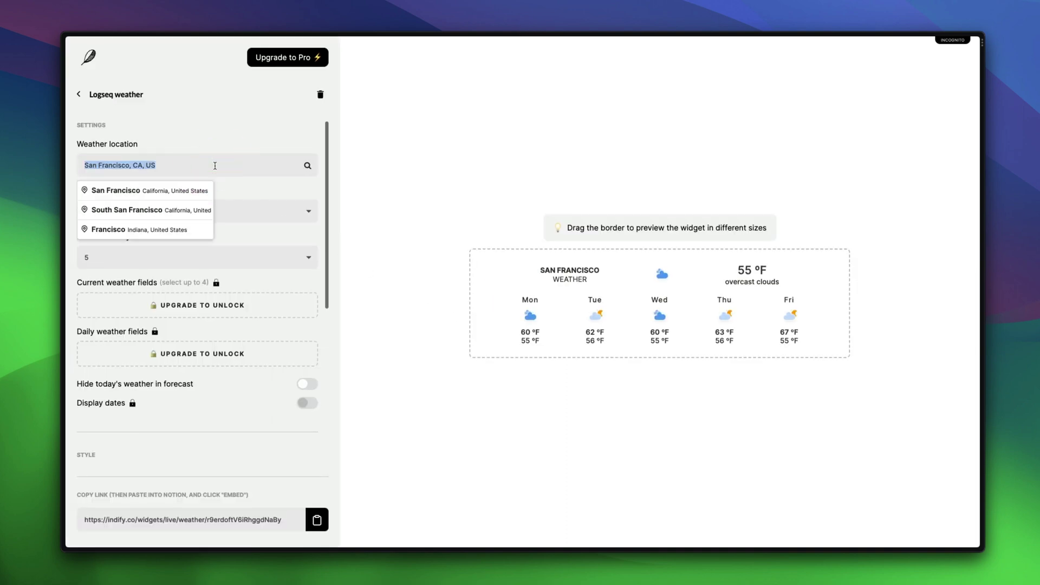
{"action": "type", "text": "london"}
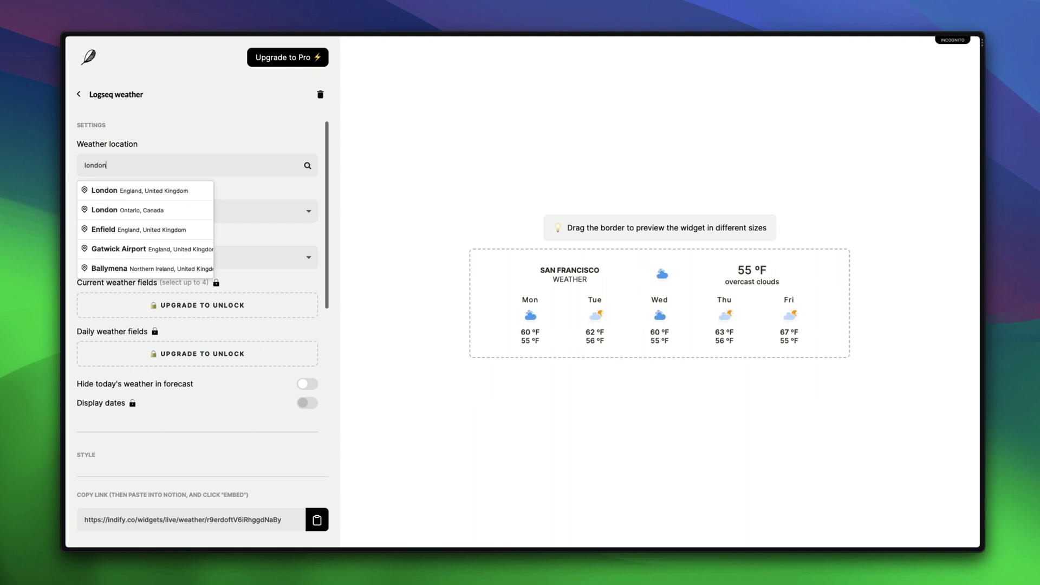
{"action": "left_click", "coordinate": [163, 189]}
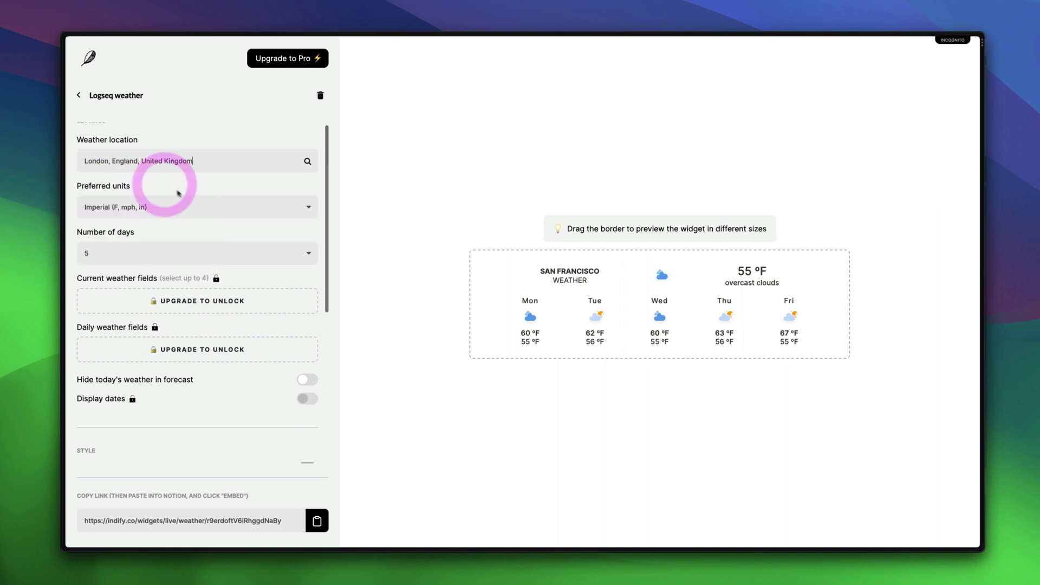
{"action": "left_click", "coordinate": [218, 211]}
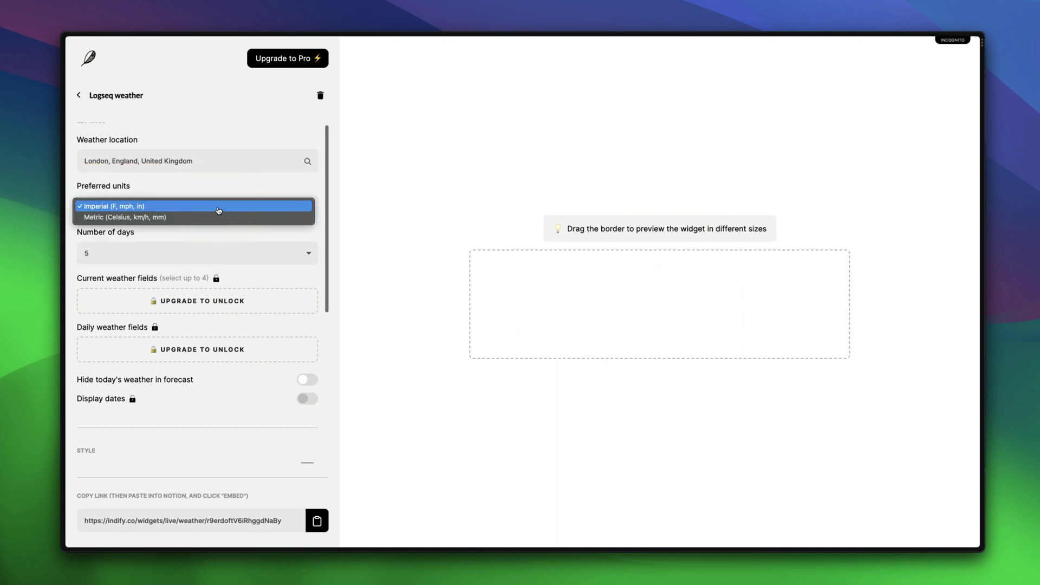
{"action": "left_click", "coordinate": [212, 220]}
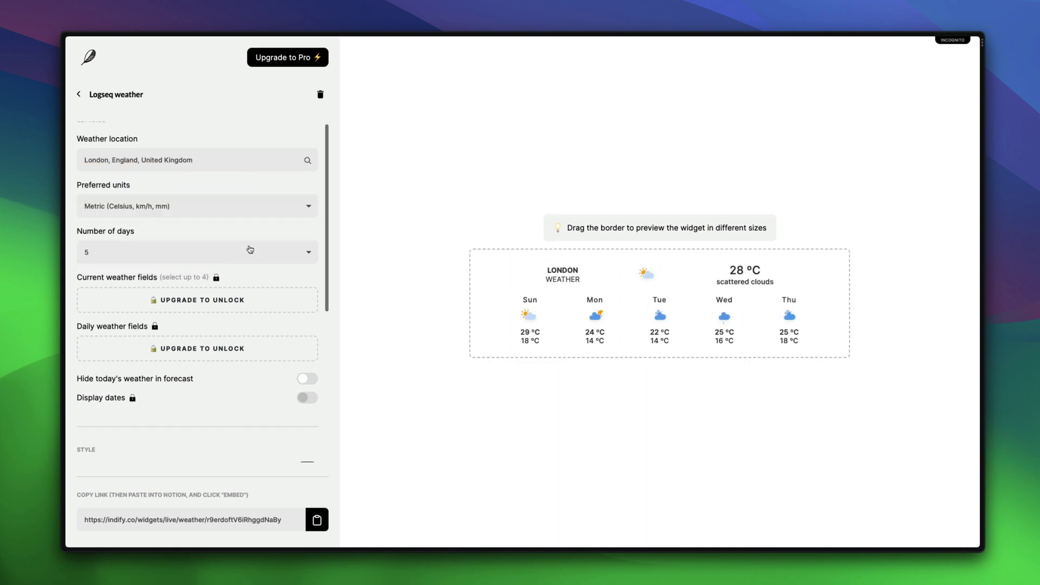
{"action": "left_click", "coordinate": [246, 248]}
{"action": "left_click", "coordinate": [216, 219]}
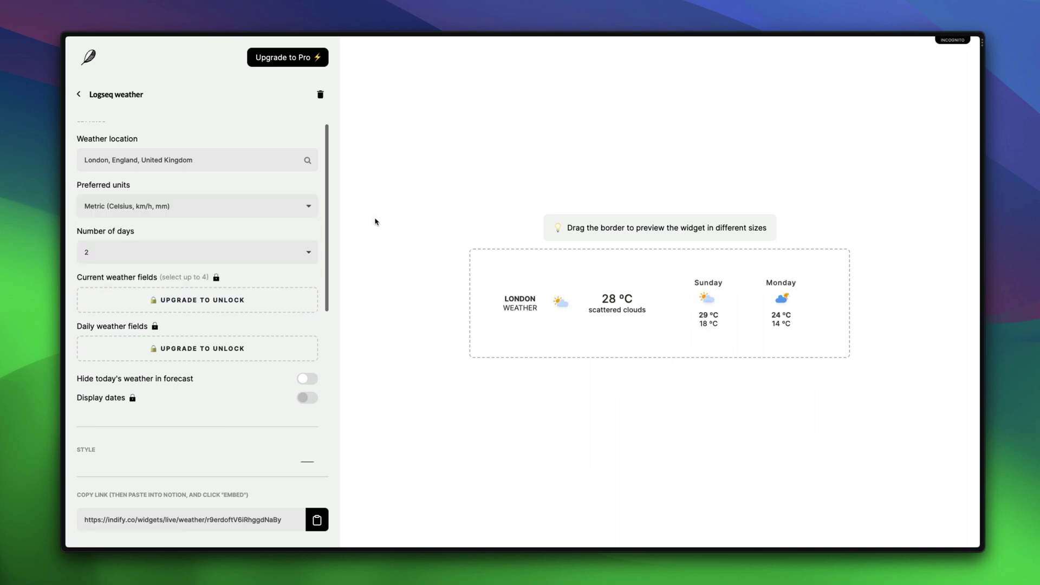
{"action": "scroll", "coordinate": [251, 421], "scroll_direction": "down", "scroll_amount": 5}
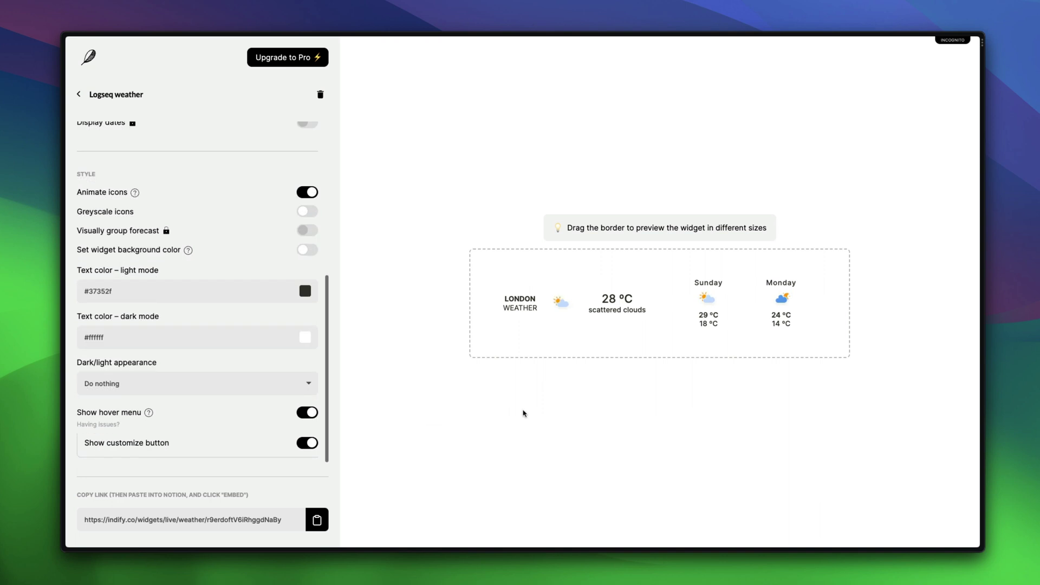
{"action": "left_click", "coordinate": [318, 520]}
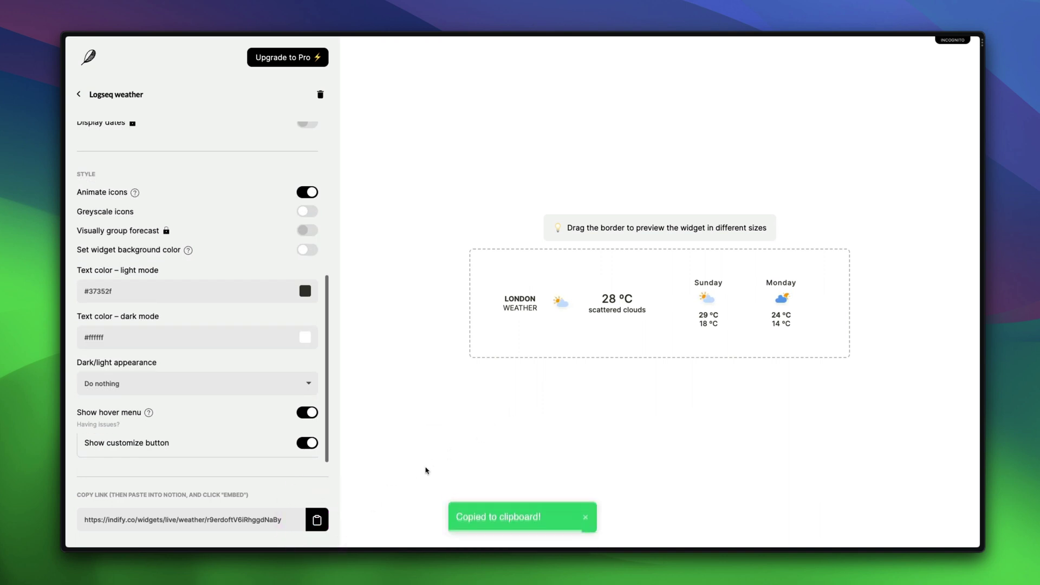
Step: Paste the widget link into a temporary journal block, extract its widget ID, and remove the block
{"action": "key", "text": "super+Tab"}
{"action": "left_click", "coordinate": [549, 469]}
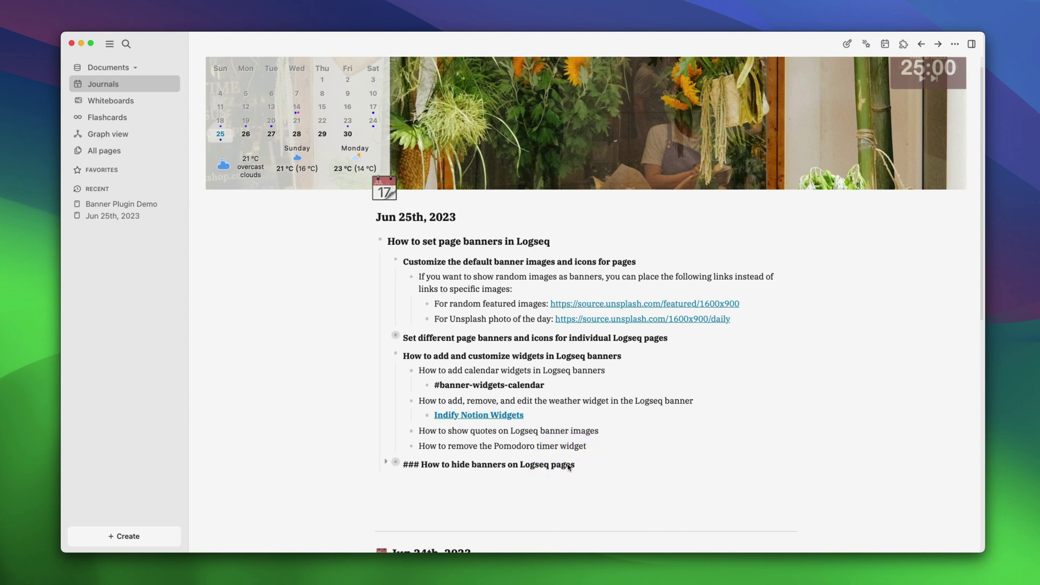
{"action": "key", "text": "Return"}
{"action": "key", "text": "shift+Tab"}
{"action": "key", "text": "super+v"}
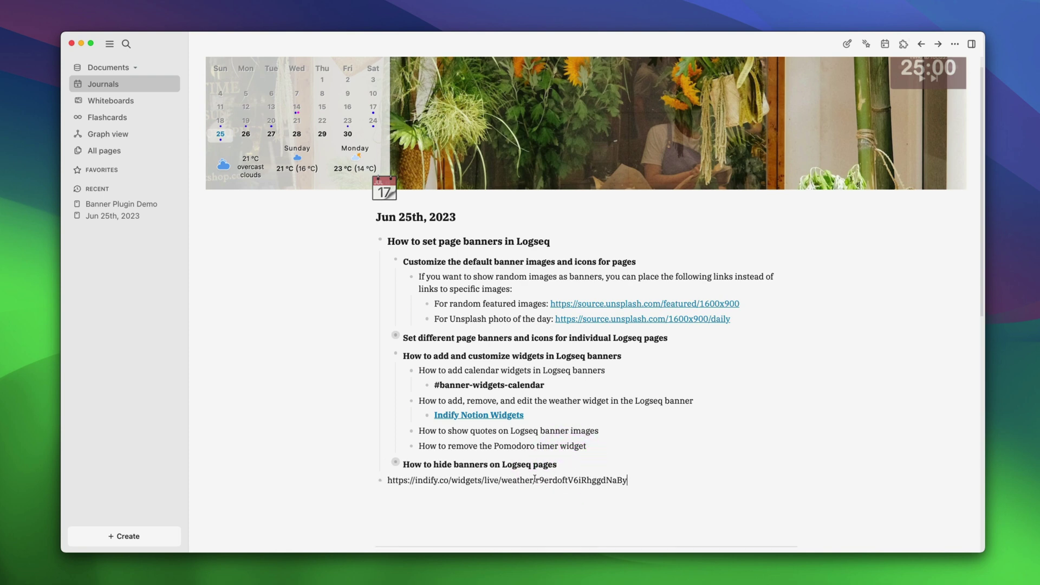
{"action": "left_click_drag", "start_coordinate": [537, 481], "coordinate": [624, 481]}
{"action": "key", "text": "BackSpace"}
{"action": "left_click_drag", "start_coordinate": [553, 481], "coordinate": [390, 481]}
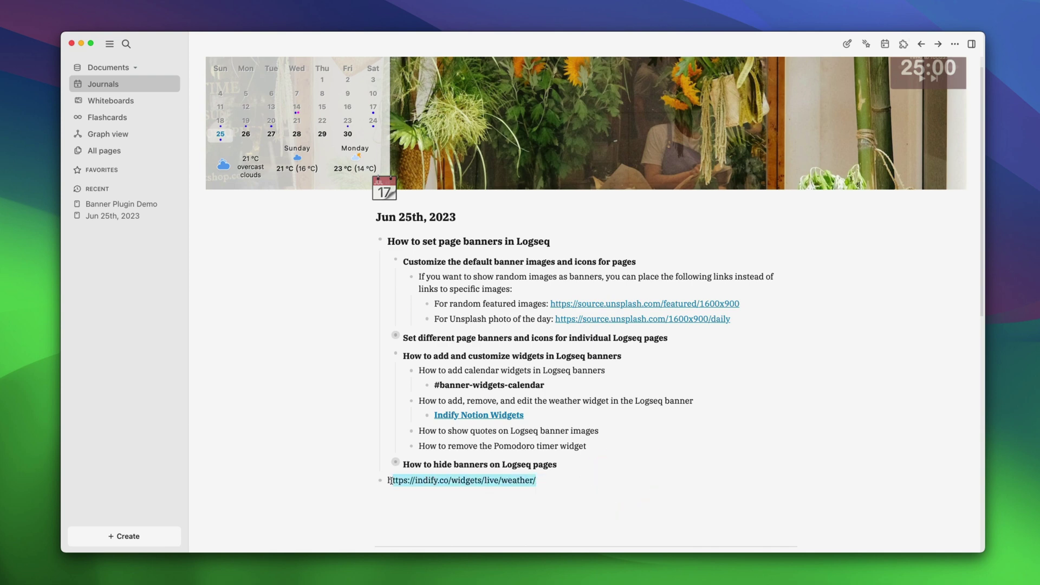
{"action": "key", "text": "super+x"}
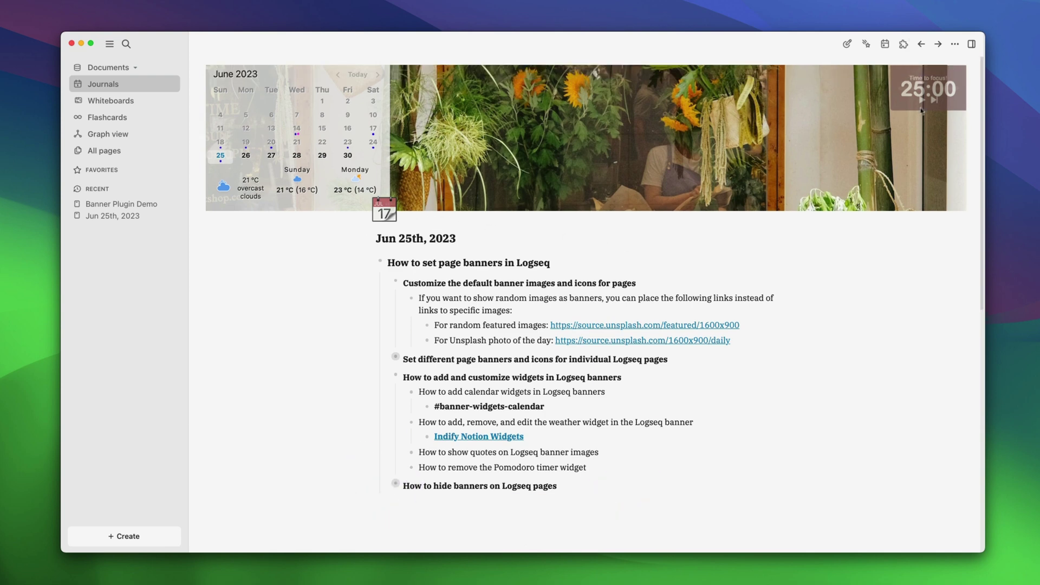
Step: Replace the Banners widgetsWeatherID with the new widget ID and close settings
{"action": "left_click", "coordinate": [956, 45]}
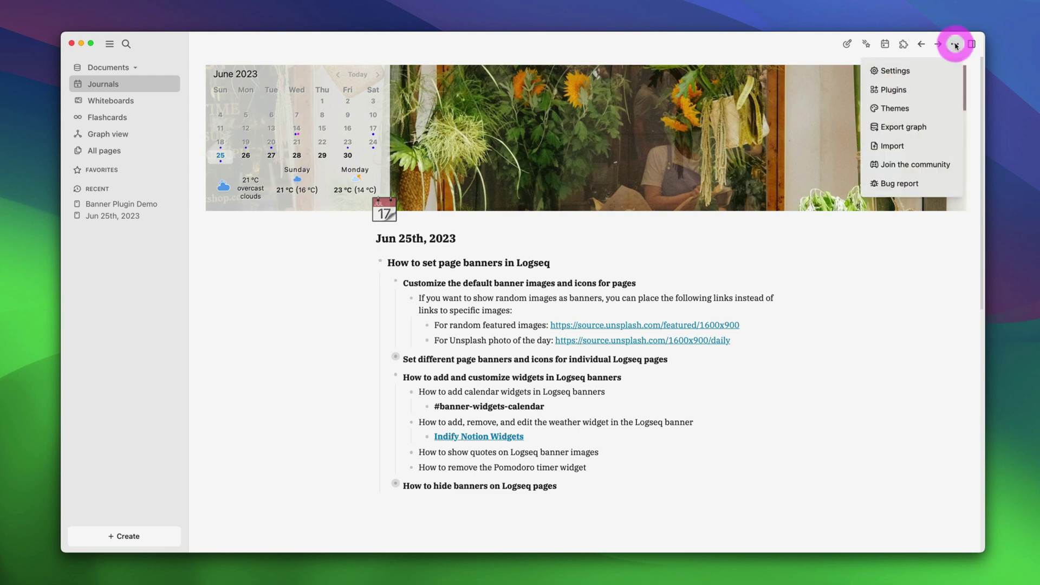
{"action": "left_click", "coordinate": [922, 72]}
{"action": "left_click", "coordinate": [326, 228]}
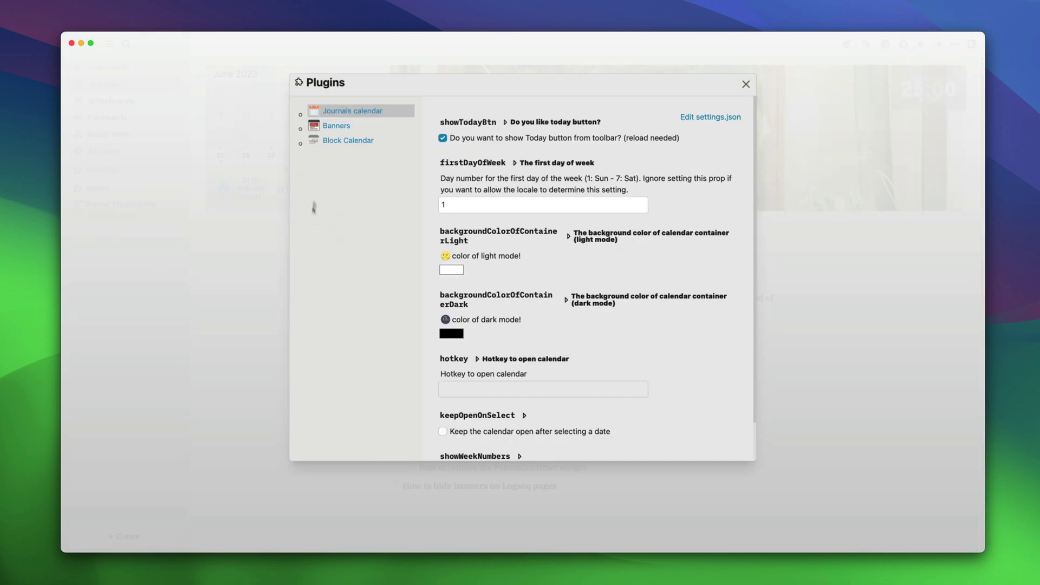
{"action": "left_click", "coordinate": [332, 127]}
{"action": "scroll", "coordinate": [555, 303], "scroll_direction": "down", "scroll_amount": 4}
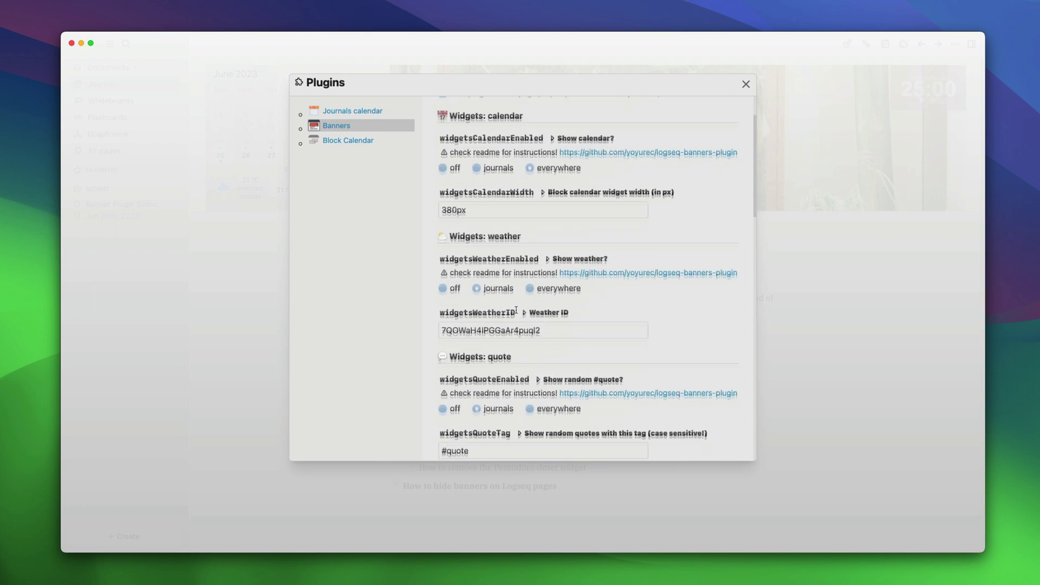
{"action": "left_click_drag", "start_coordinate": [555, 304], "coordinate": [419, 299]}
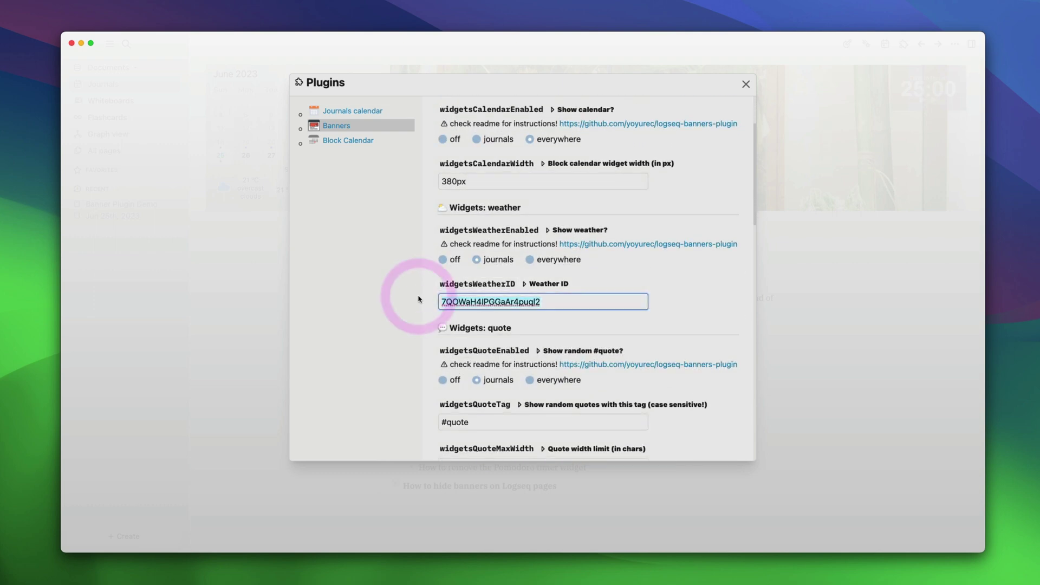
{"action": "key", "text": "super+v"}
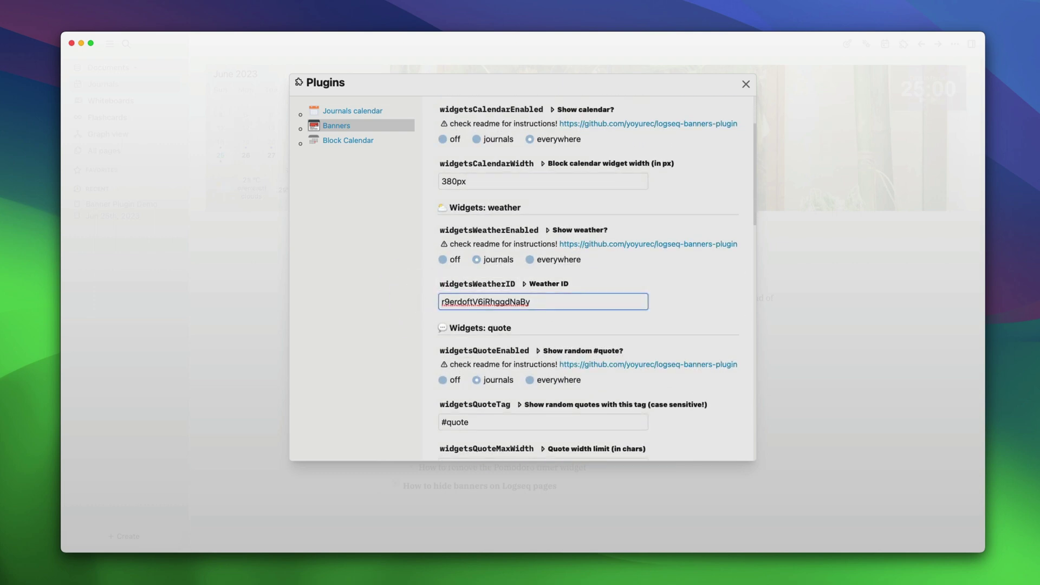
{"action": "left_click", "coordinate": [743, 299]}
{"action": "left_click", "coordinate": [746, 84]}
{"action": "left_click", "coordinate": [745, 85]}
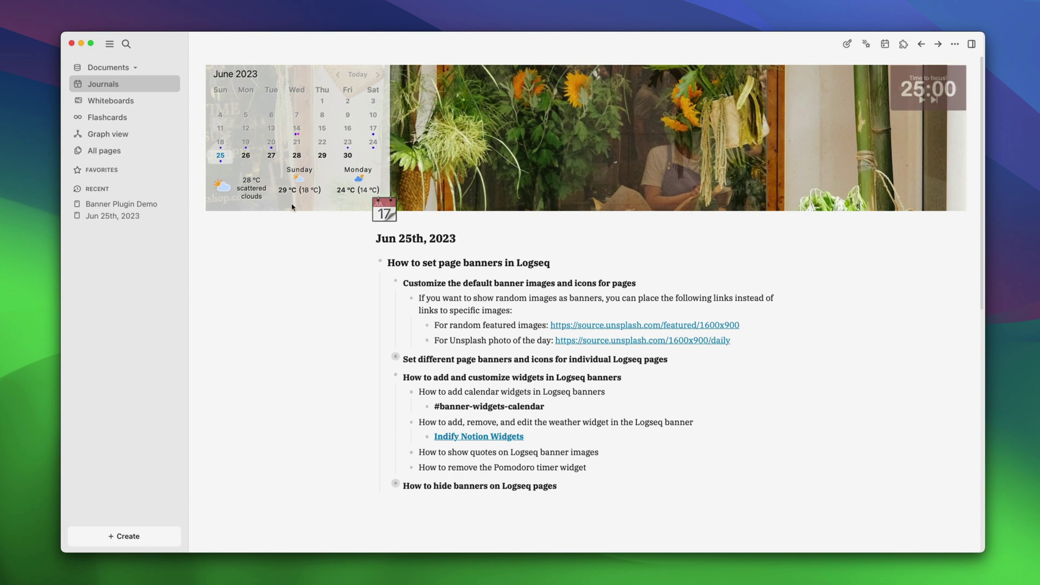
Step: Open the Banners for Logseq Demo page and change the Banners widgetsQuoteTag to #thoughts
{"action": "scroll", "coordinate": [464, 345], "scroll_direction": "down", "scroll_amount": 3}
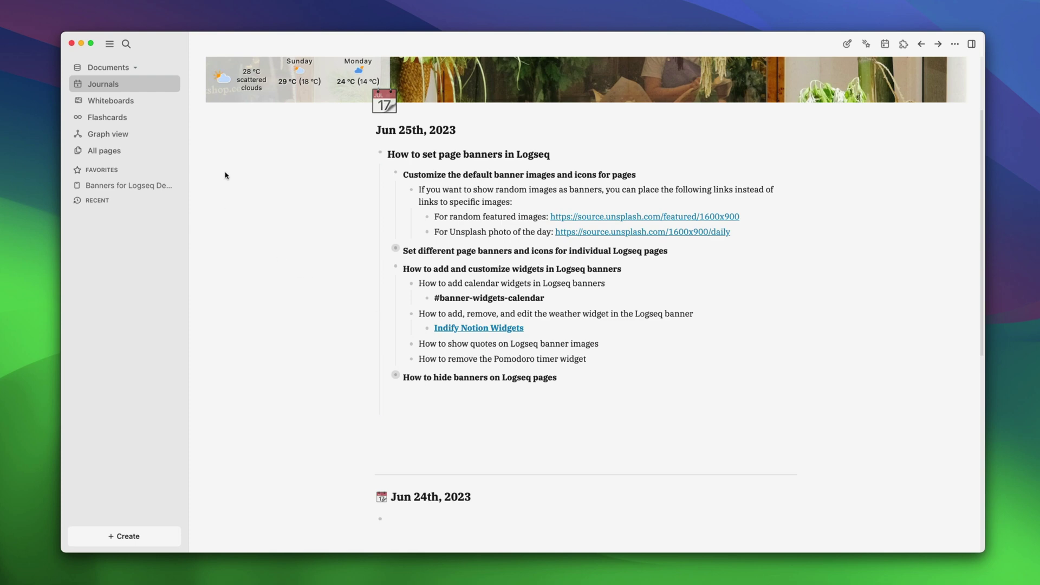
{"action": "left_click", "coordinate": [119, 185]}
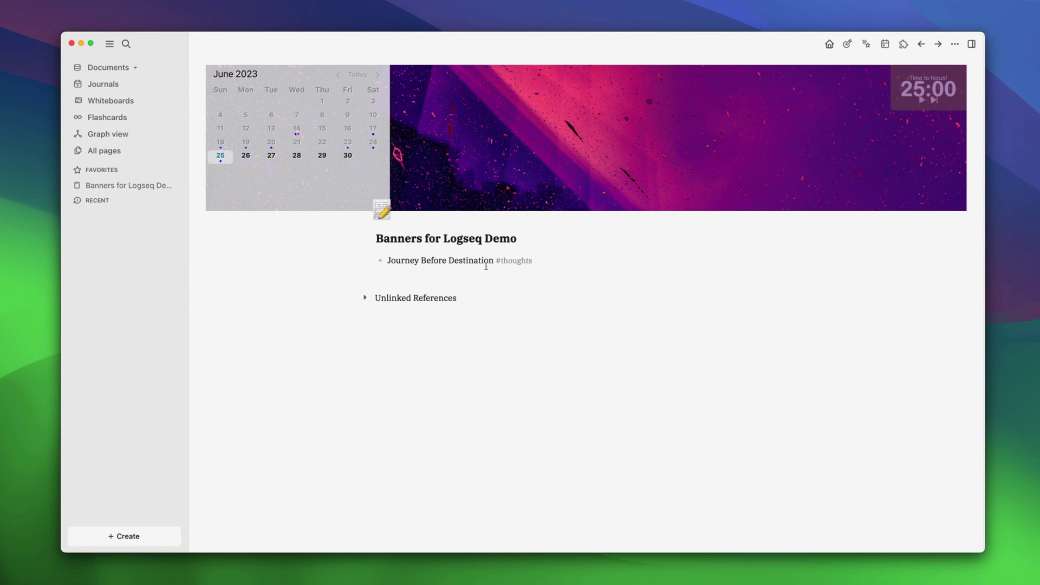
{"action": "left_click", "coordinate": [955, 44]}
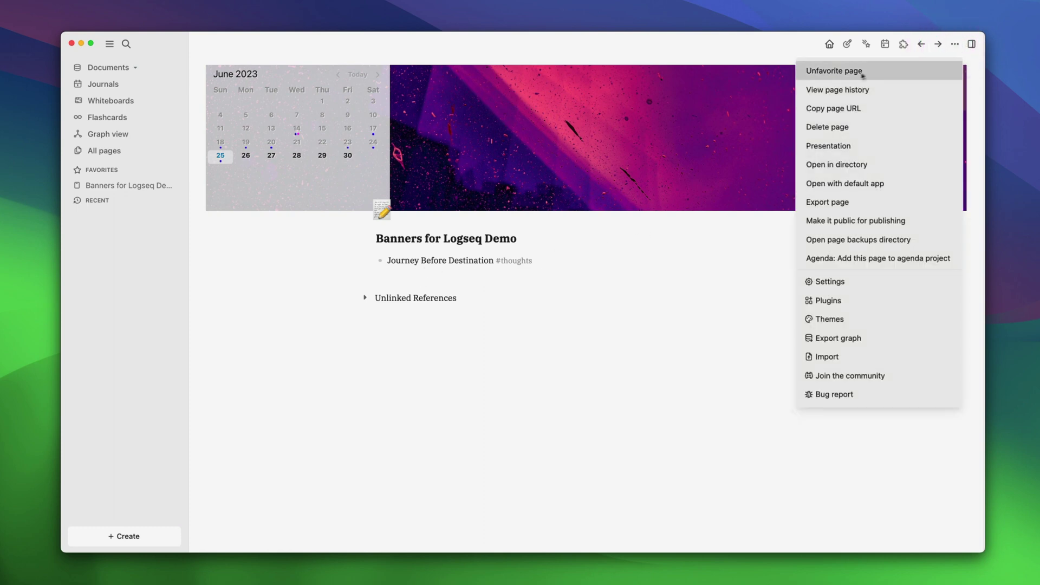
{"action": "left_click", "coordinate": [830, 281]}
{"action": "left_click", "coordinate": [332, 233]}
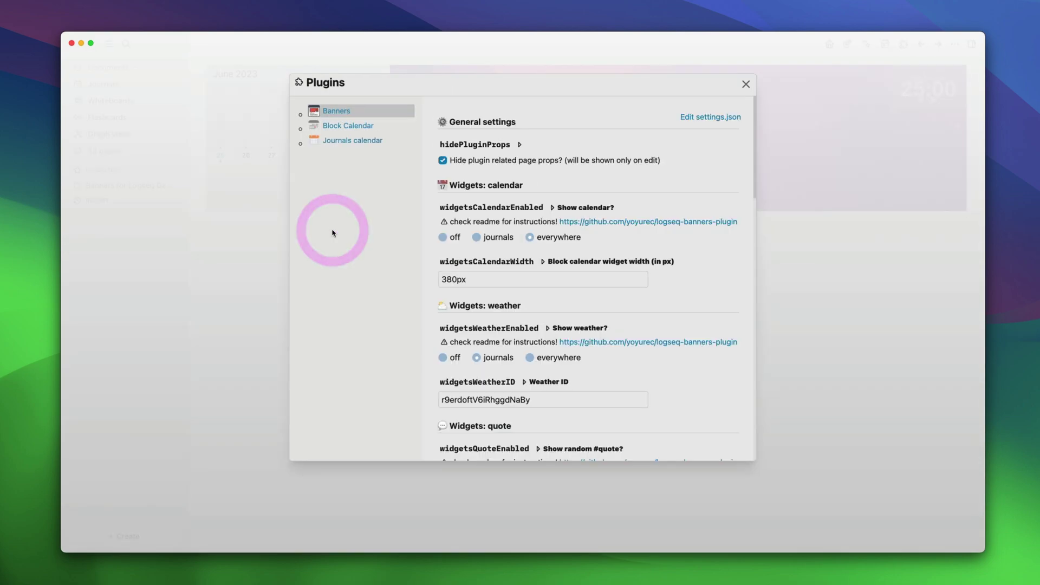
{"action": "scroll", "coordinate": [477, 278], "scroll_direction": "down", "scroll_amount": 5}
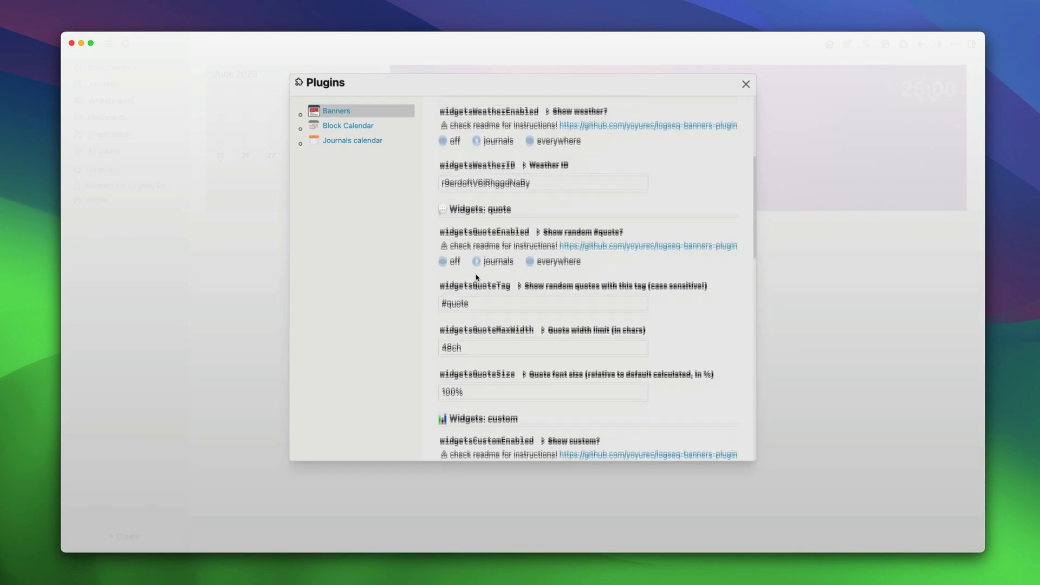
{"action": "scroll", "coordinate": [476, 278], "scroll_direction": "down", "scroll_amount": 1}
{"action": "double_click", "coordinate": [455, 259]}
{"action": "type", "text": "thoughts"}
{"action": "scroll", "coordinate": [473, 261], "scroll_direction": "down", "scroll_amount": 1}
{"action": "left_click", "coordinate": [692, 219]}
{"action": "left_click", "coordinate": [746, 84]}
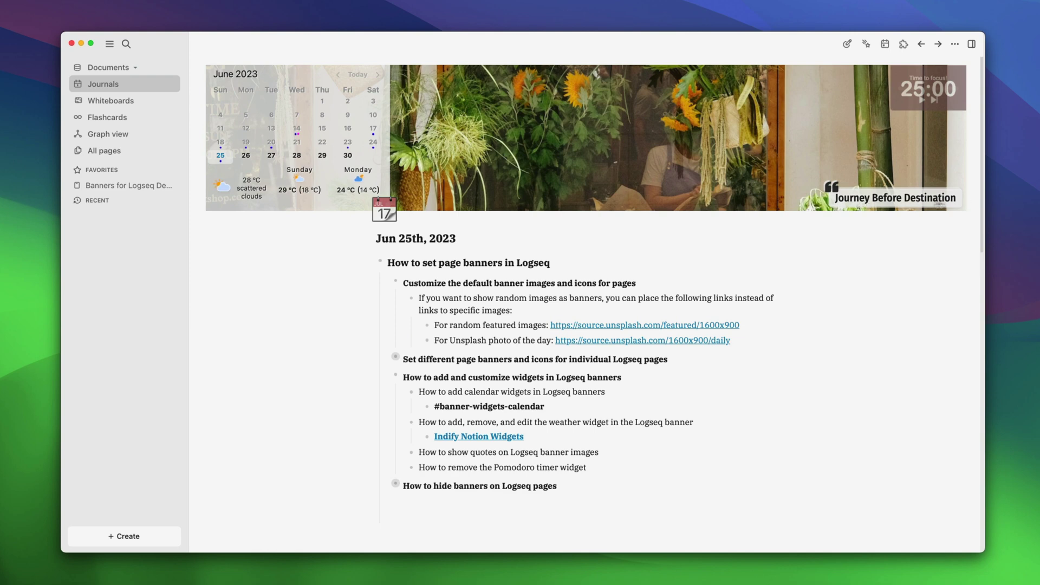
Step: Set widgetsQuoteEnabled to everywhere and reopen the Banners for Logseq Demo page
{"action": "left_click", "coordinate": [955, 44]}
{"action": "left_click", "coordinate": [890, 72]}
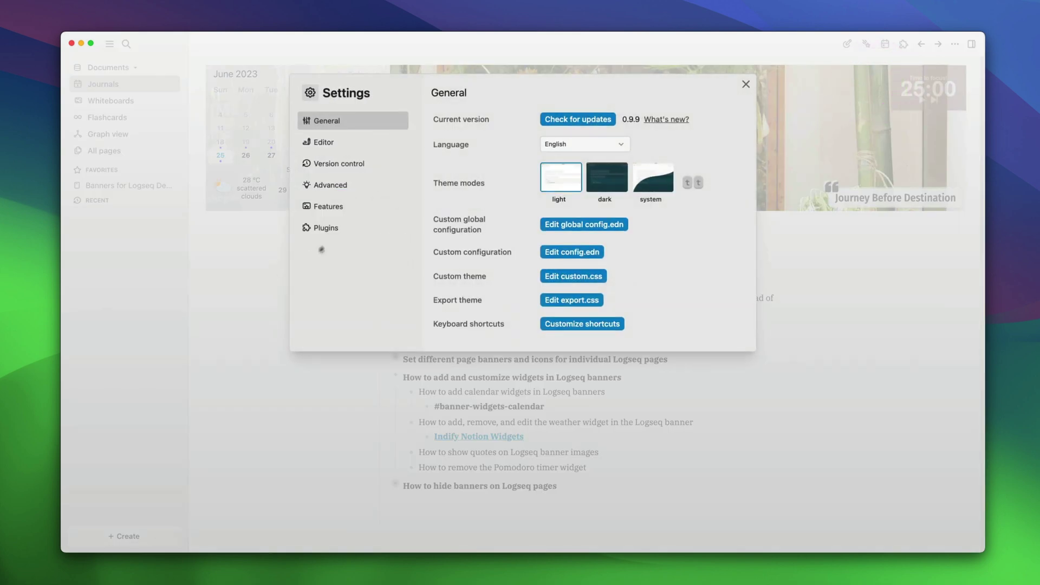
{"action": "left_click", "coordinate": [331, 233]}
{"action": "scroll", "coordinate": [470, 237], "scroll_direction": "down", "scroll_amount": 6}
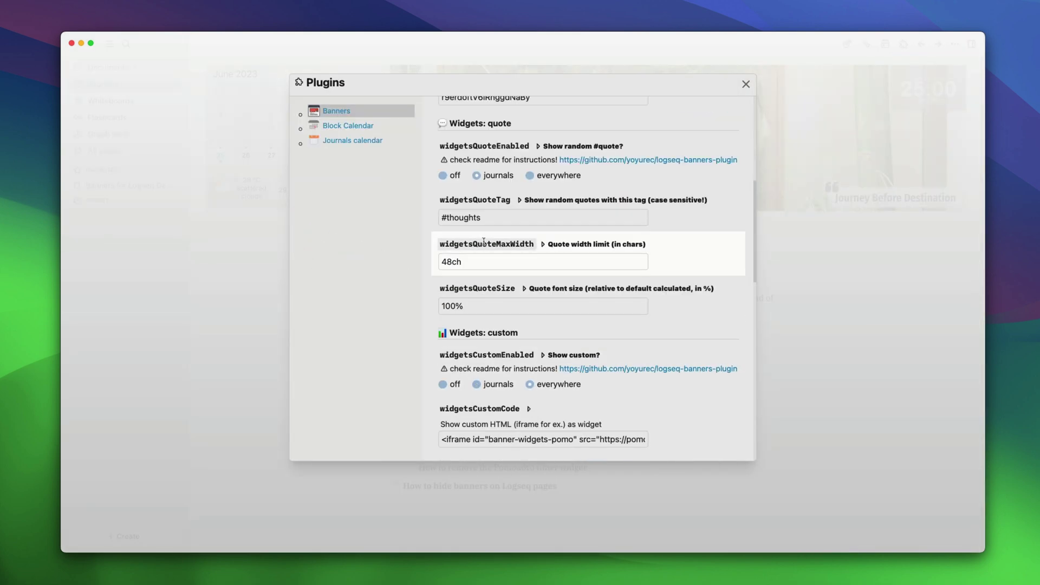
{"action": "scroll", "coordinate": [499, 222], "scroll_direction": "up", "scroll_amount": 1}
{"action": "left_click", "coordinate": [529, 187]}
{"action": "left_click", "coordinate": [746, 84]}
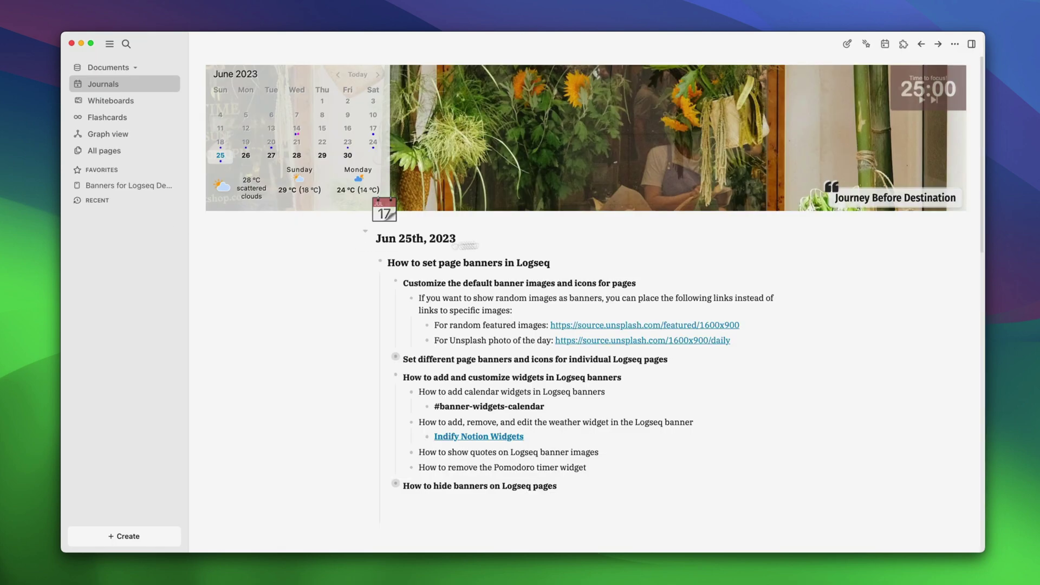
{"action": "left_click", "coordinate": [119, 185]}
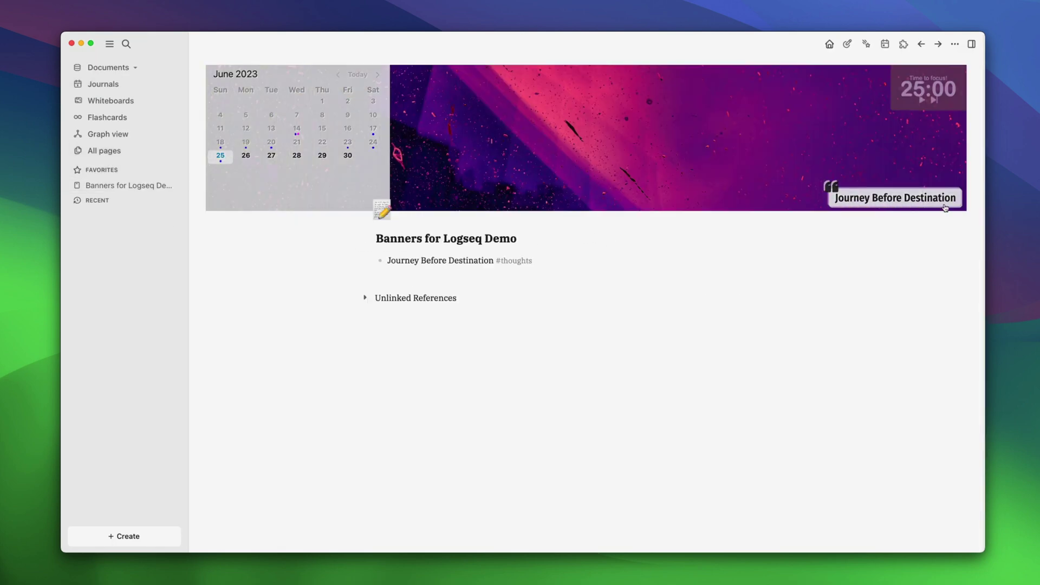
Step: Go back to the Jun 25th, 2023 journal and start the Pomodoro timer countdown
{"action": "key", "text": "g"}
{"action": "key", "text": "j"}
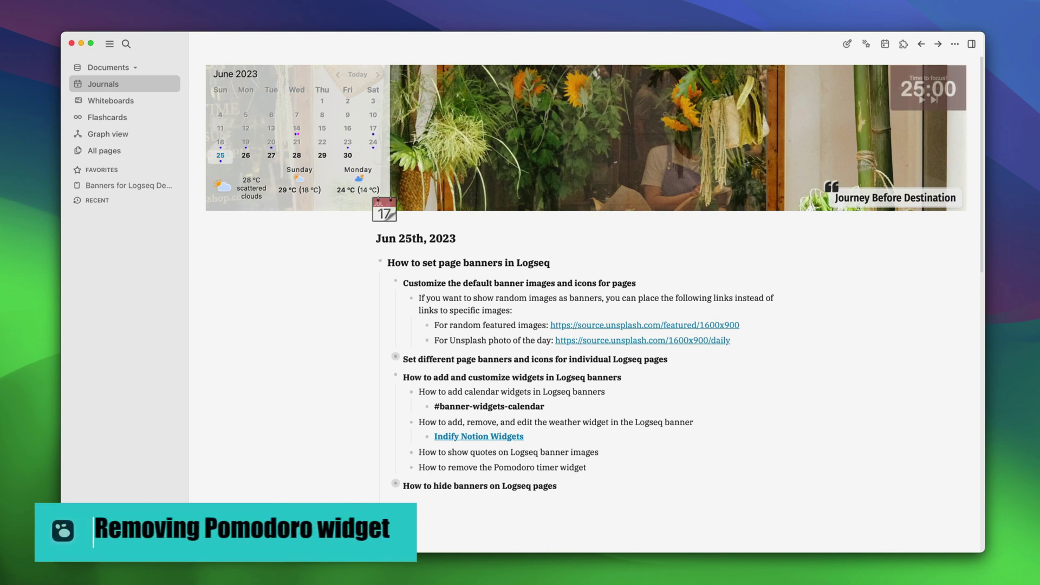
{"action": "left_click", "coordinate": [905, 102]}
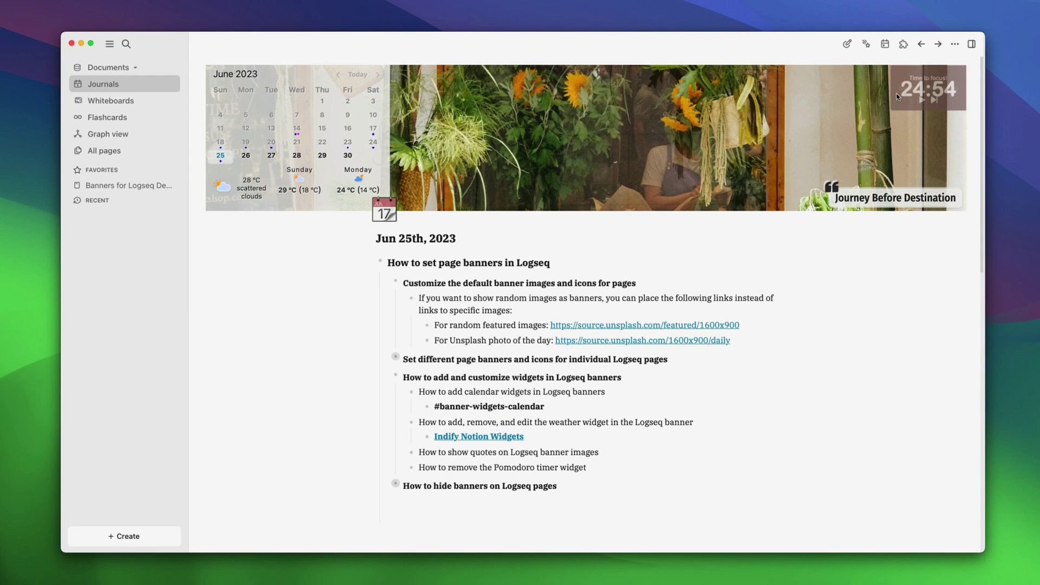
Step: Switch the Banners widgetsCustomEnabled setting off and close the settings dialogs
{"action": "left_click", "coordinate": [956, 44]}
{"action": "left_click", "coordinate": [891, 72]}
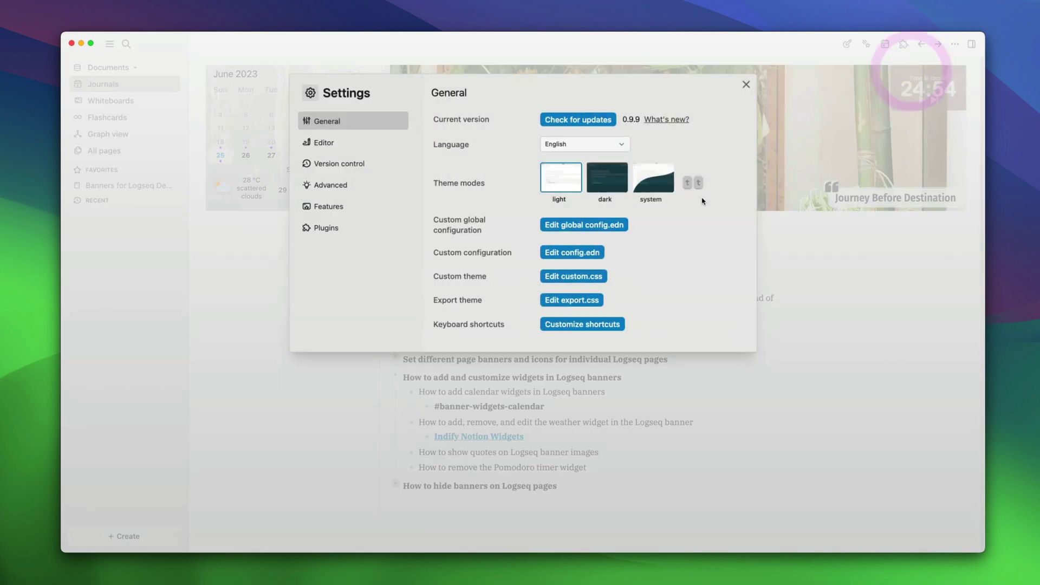
{"action": "left_click", "coordinate": [357, 228]}
{"action": "left_click", "coordinate": [348, 110]}
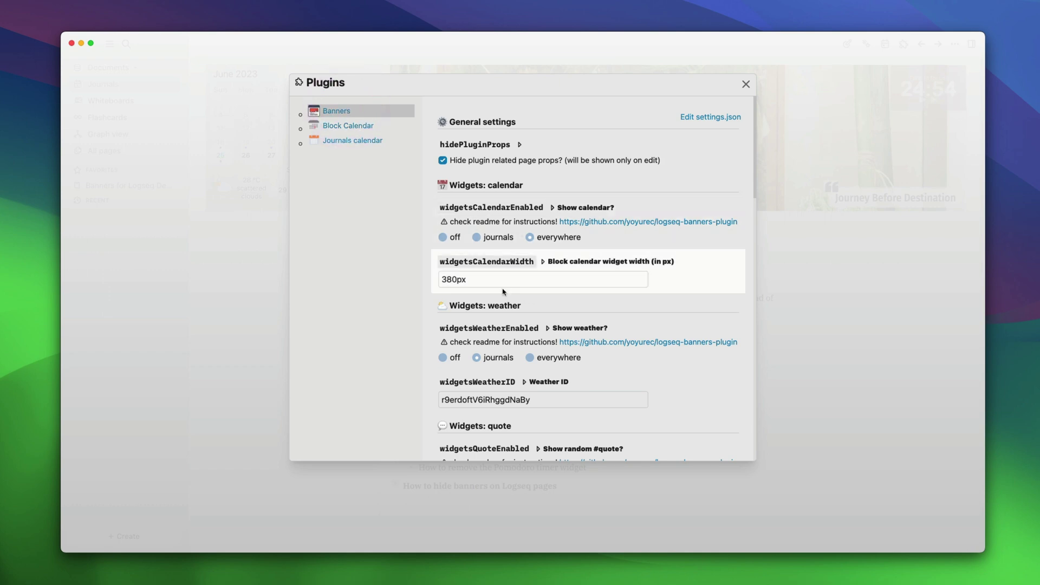
{"action": "scroll", "coordinate": [503, 292], "scroll_direction": "down", "scroll_amount": 10}
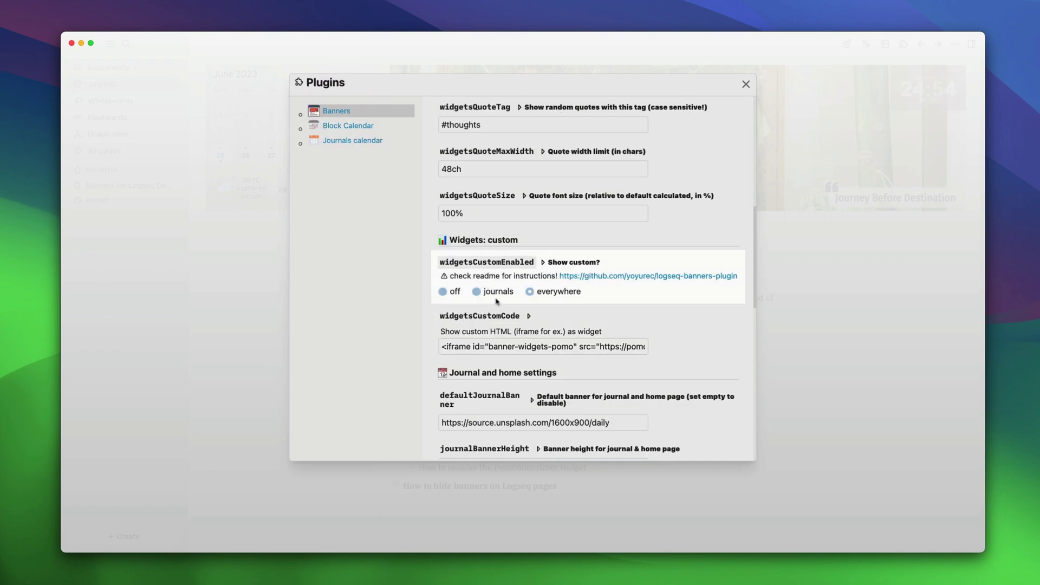
{"action": "triple_click", "coordinate": [494, 347]}
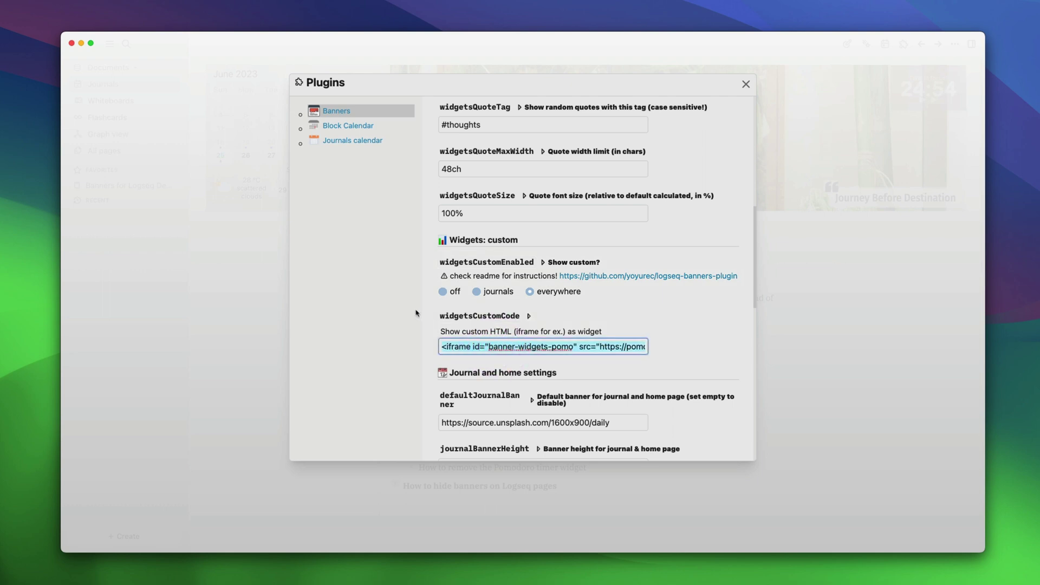
{"action": "left_click", "coordinate": [443, 292]}
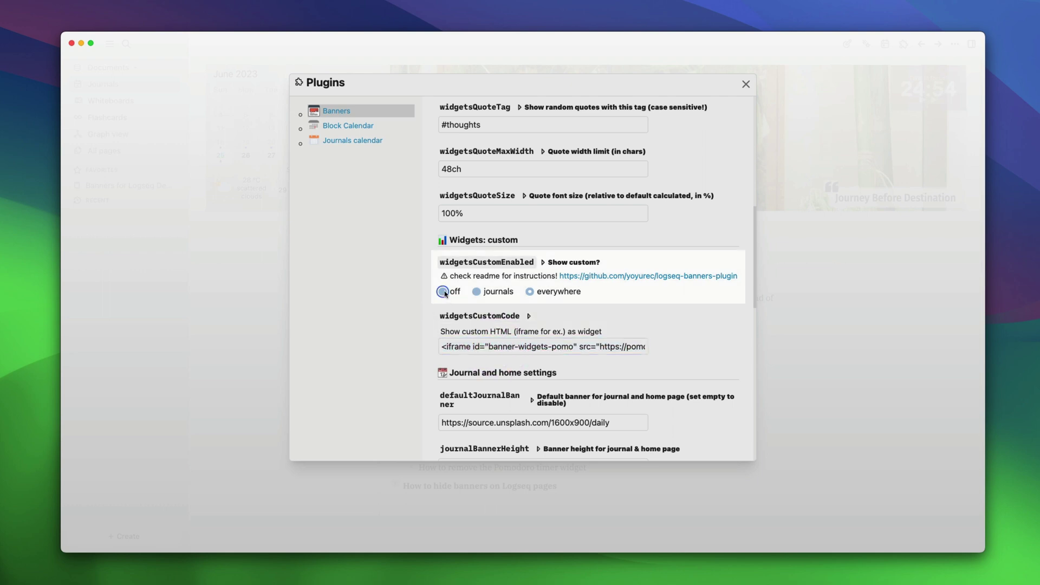
{"action": "left_click", "coordinate": [746, 85]}
{"action": "left_click", "coordinate": [742, 88]}
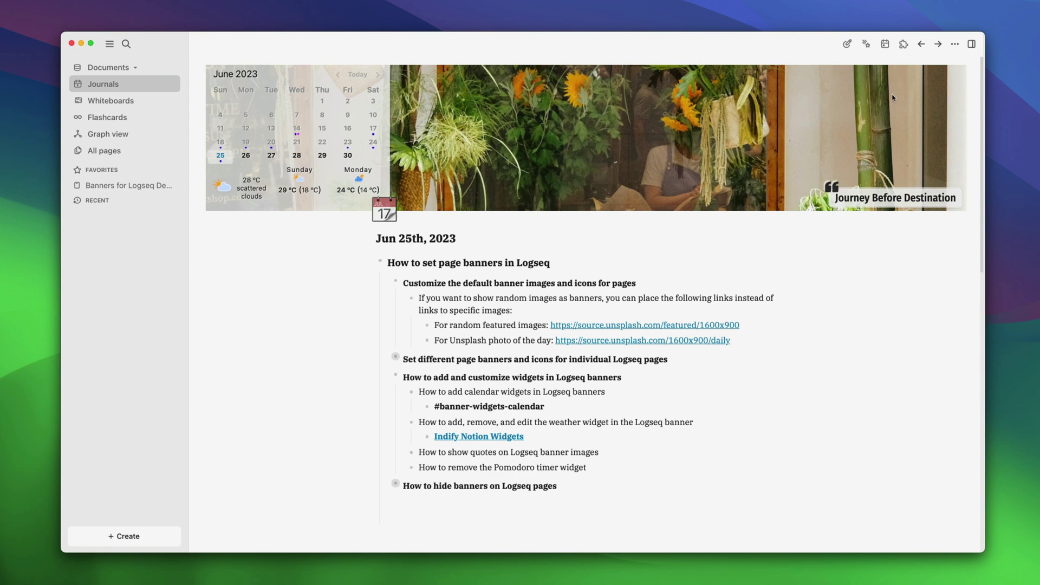
Step: From the demo page, open Banners plugin settings and select the common-page defaultPageBanner URL
{"action": "key", "text": "super+bracketleft"}
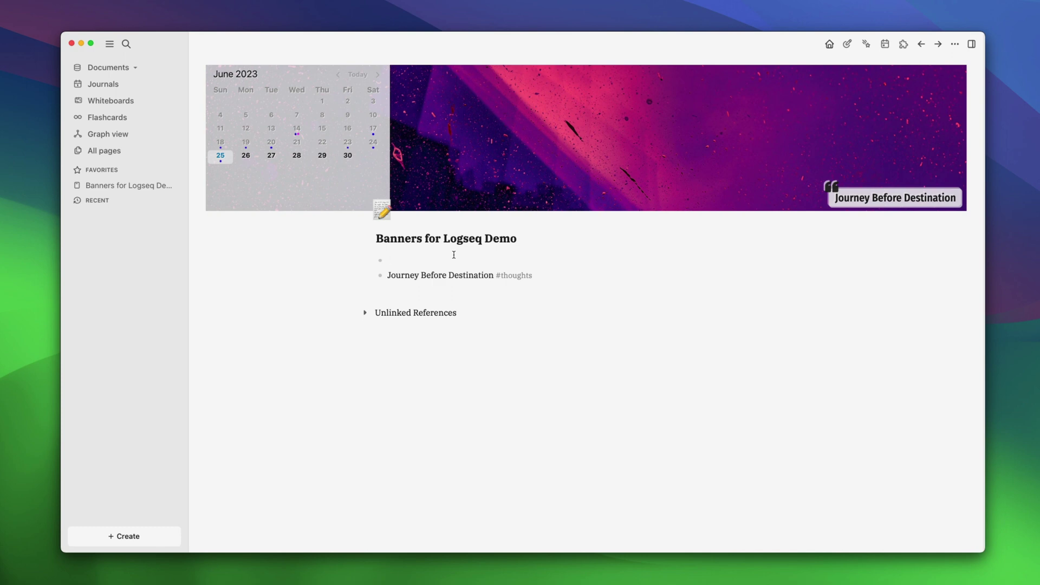
{"action": "left_click", "coordinate": [955, 44]}
{"action": "left_click", "coordinate": [831, 281]}
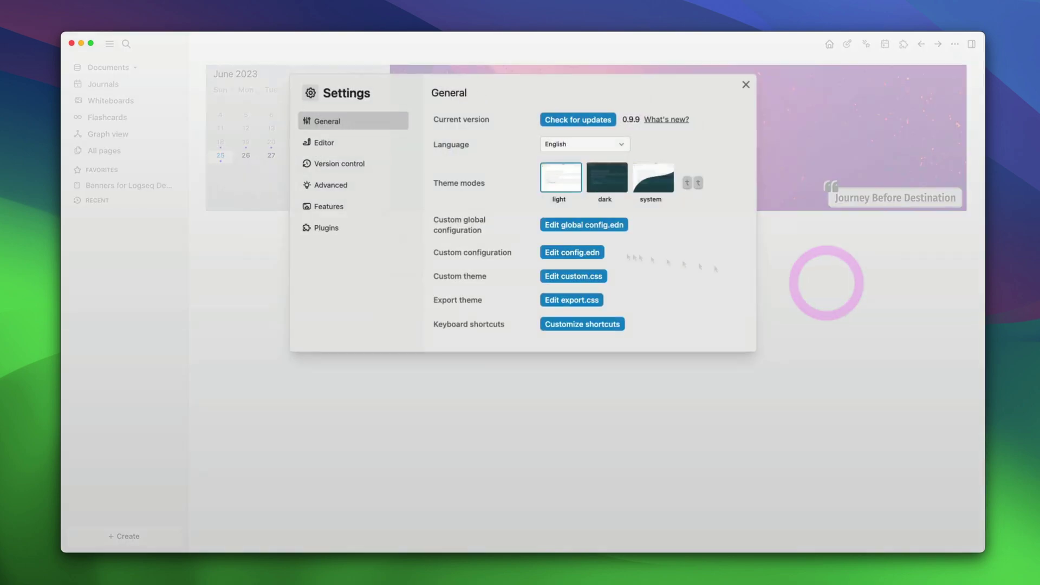
{"action": "left_click", "coordinate": [326, 228]}
{"action": "scroll", "coordinate": [525, 265], "scroll_direction": "down", "scroll_amount": 15}
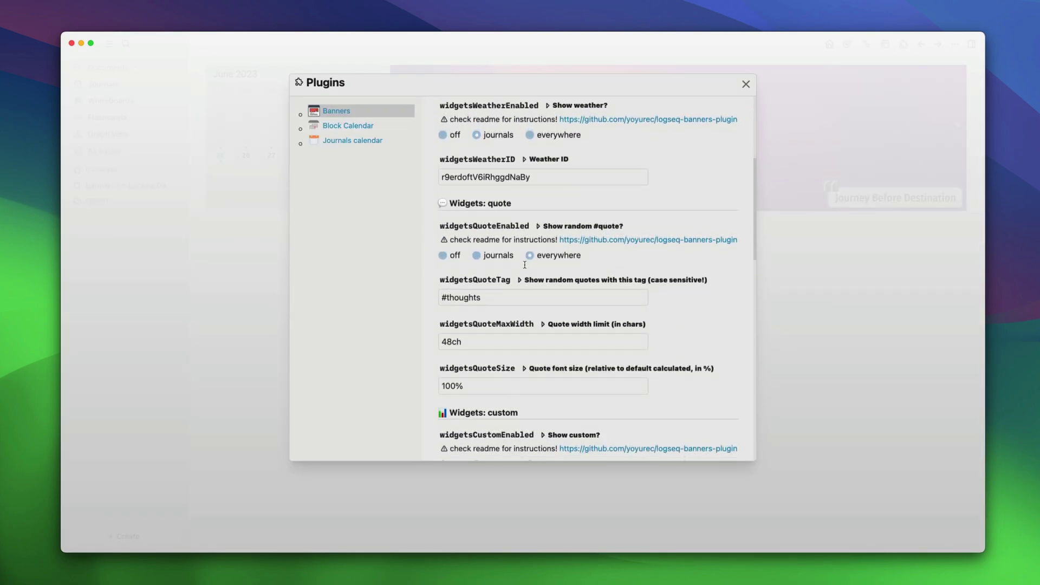
{"action": "left_click", "coordinate": [493, 302]}
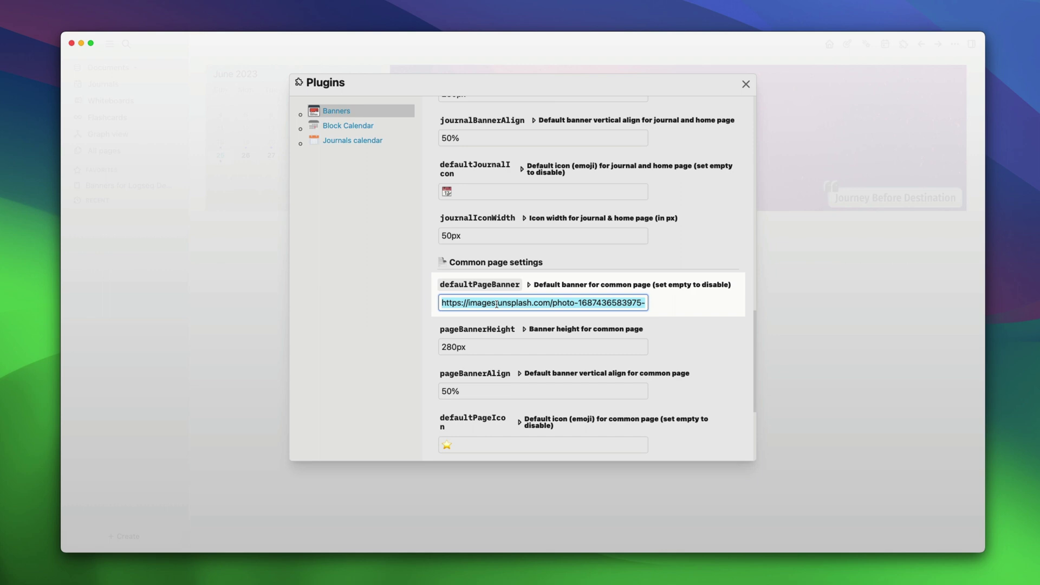
Step: Add 'banner:: false' to the demo page's first block and revisit the page to confirm
{"action": "left_click", "coordinate": [746, 84]}
{"action": "left_click", "coordinate": [743, 83]}
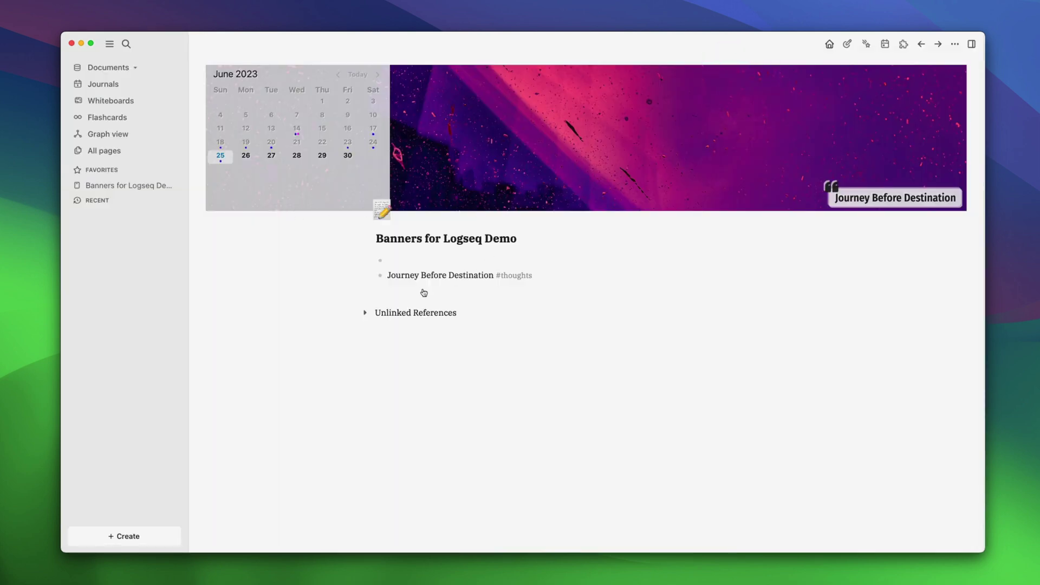
{"action": "left_click", "coordinate": [425, 261]}
{"action": "type", "text": "banner:: false"}
{"action": "left_click", "coordinate": [478, 372]}
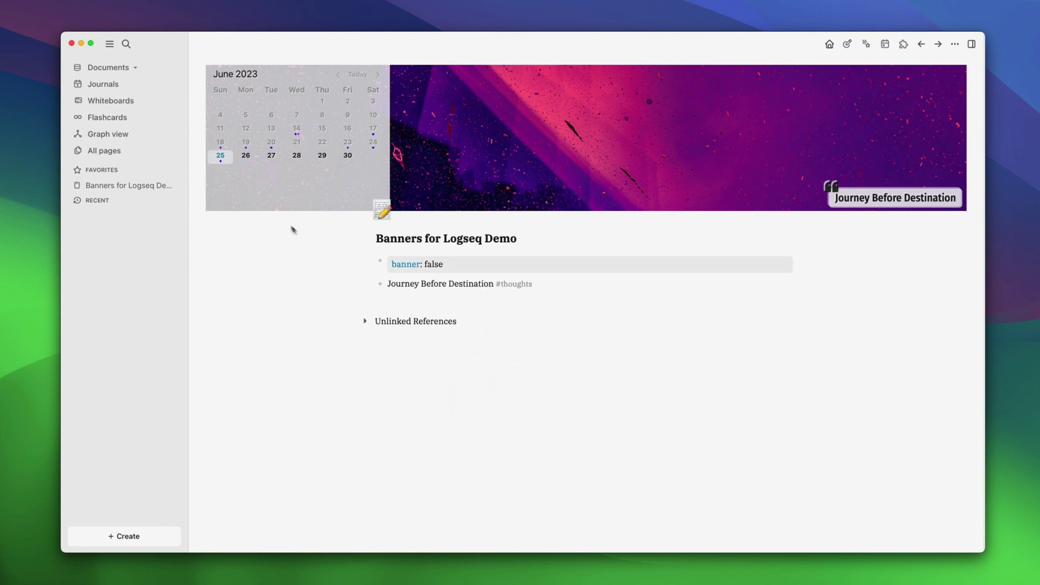
{"action": "left_click", "coordinate": [103, 87]}
{"action": "left_click", "coordinate": [129, 185]}
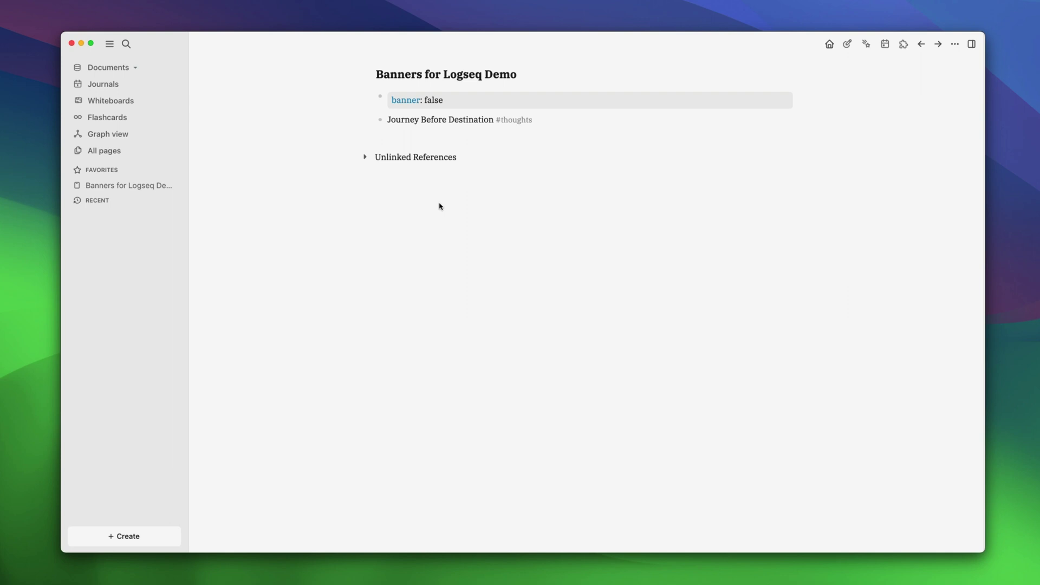
Step: Look over the Banners plugin settings down to Widgets: custom, then dismiss them with Esc
{"action": "left_click", "coordinate": [954, 44]}
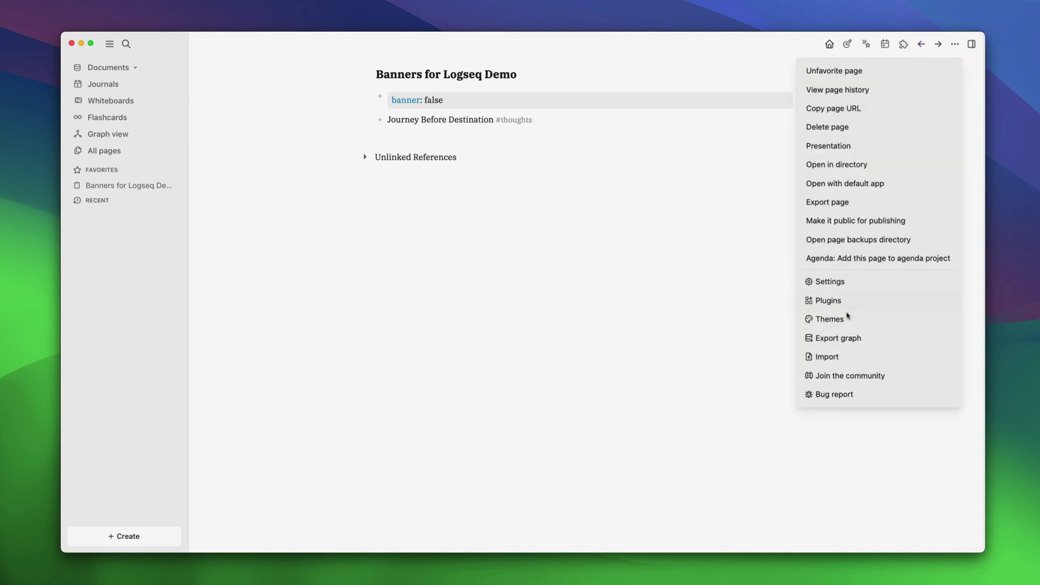
{"action": "left_click", "coordinate": [832, 281]}
{"action": "left_click", "coordinate": [322, 227]}
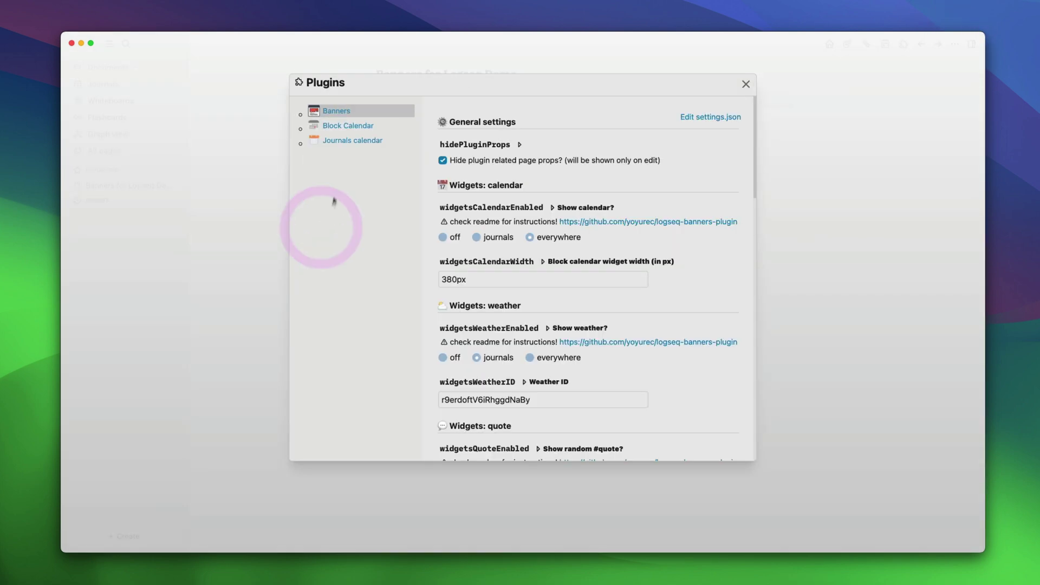
{"action": "scroll", "coordinate": [493, 236], "scroll_direction": "down", "scroll_amount": 10}
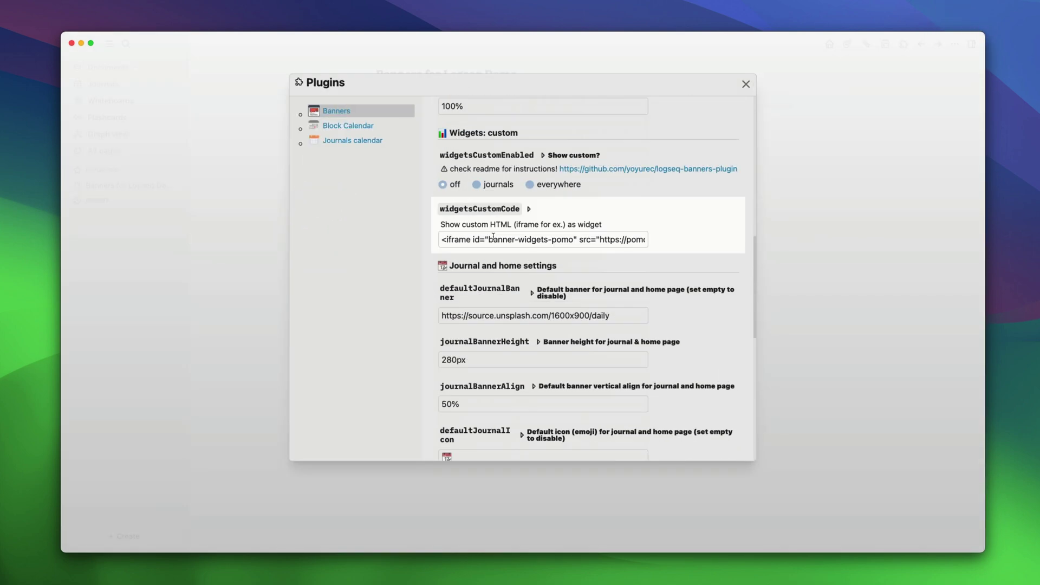
{"action": "key", "text": "Escape"}
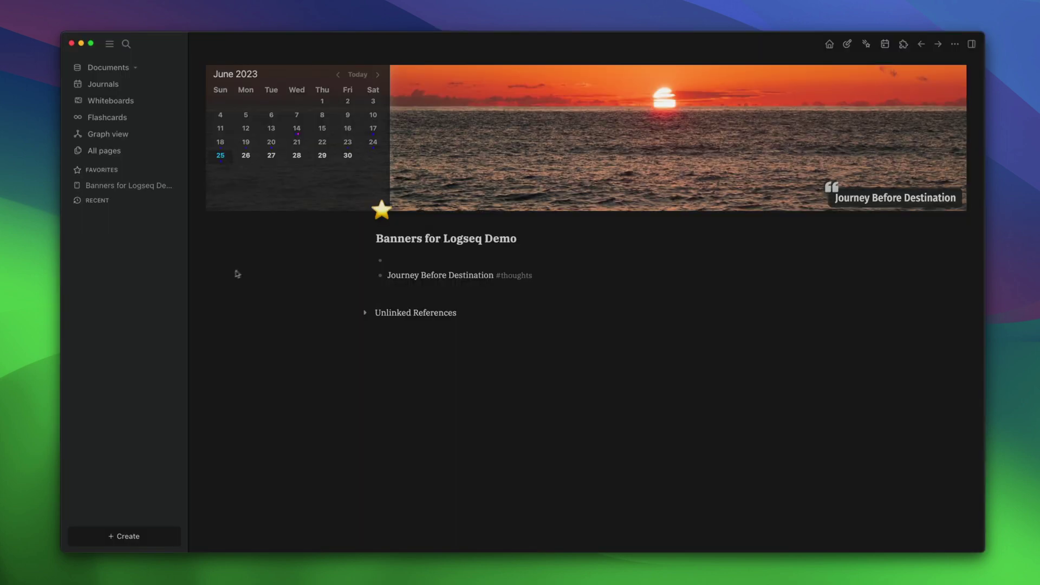